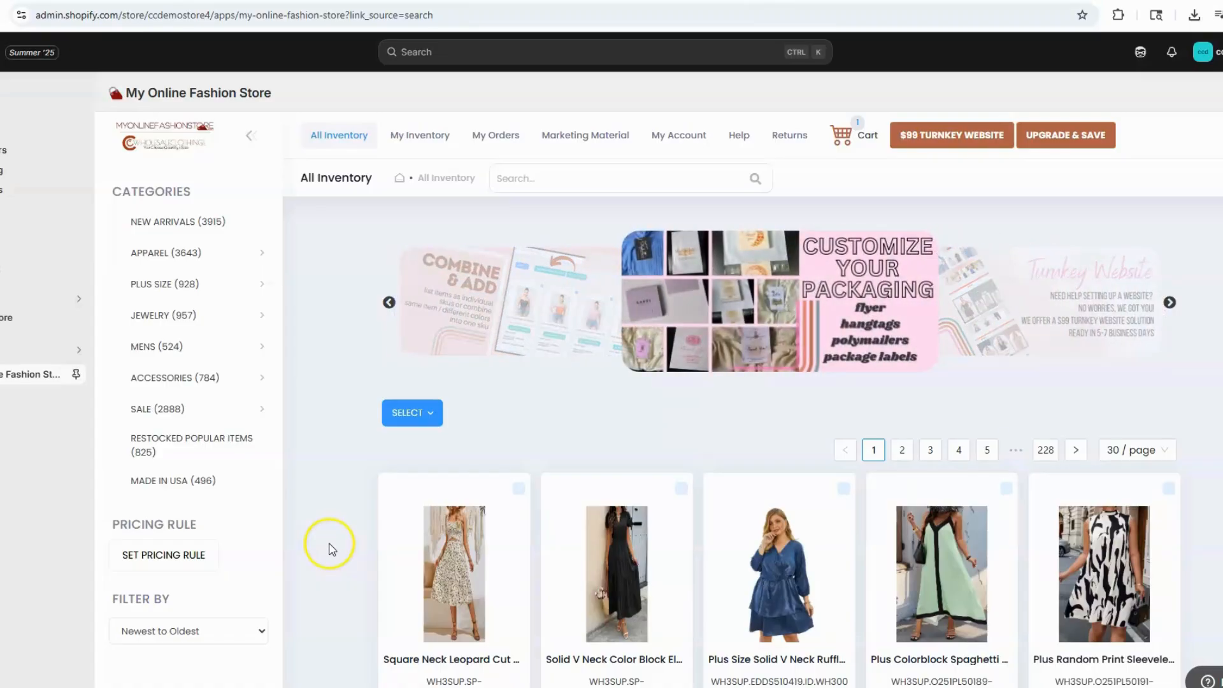
Open the Add to Shopify form for the Square Neck Leopard dress in All Inventory.
scroll(329, 542, down, 2)
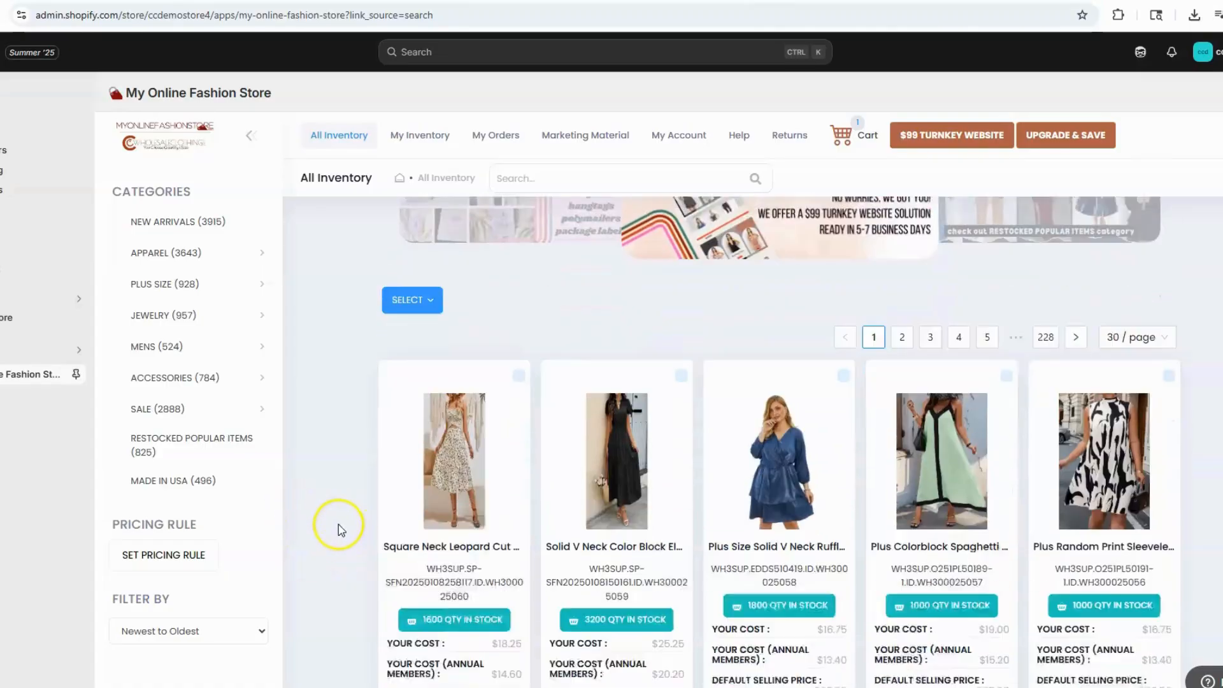
mouse_move(472, 412)
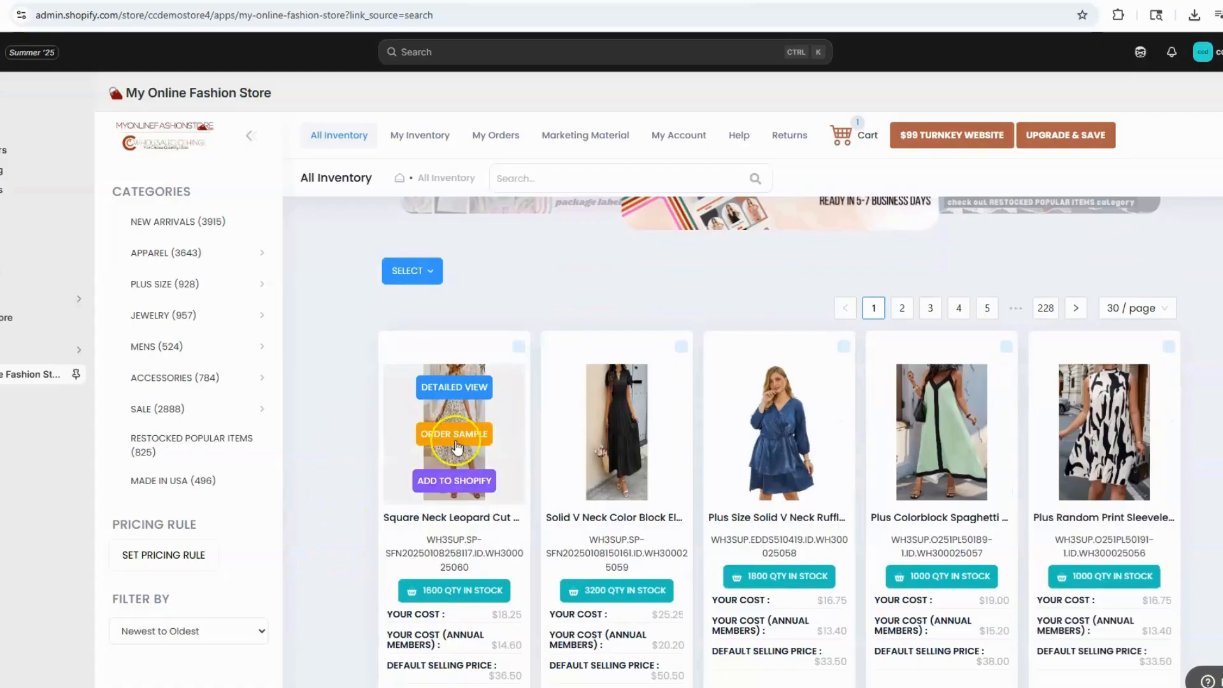
click(454, 481)
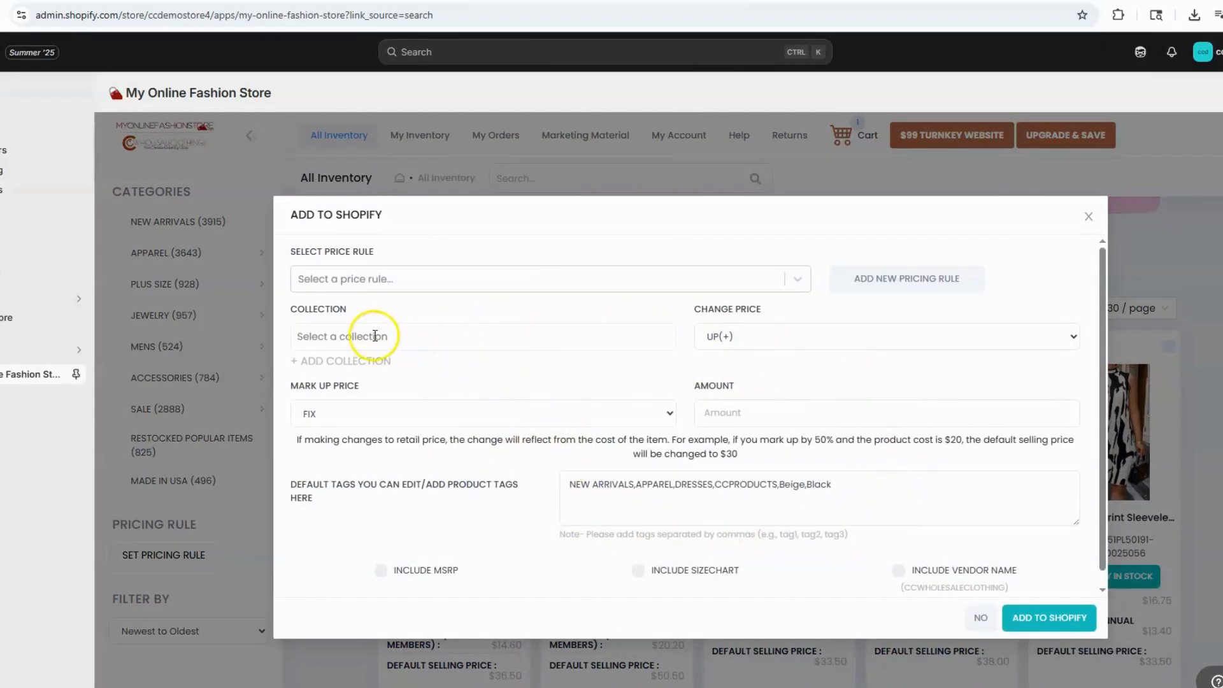
Examine the collection, change price, mark up price and amount settings in the Add to Shopify form.
click(435, 340)
click(763, 366)
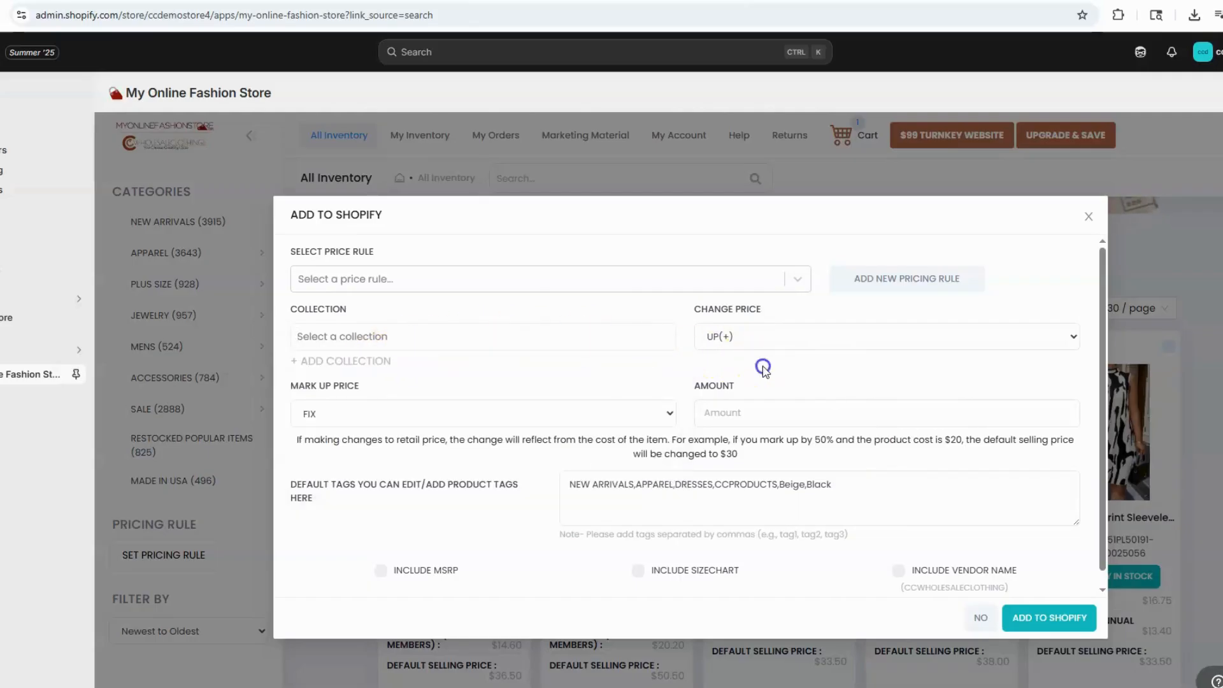
click(739, 341)
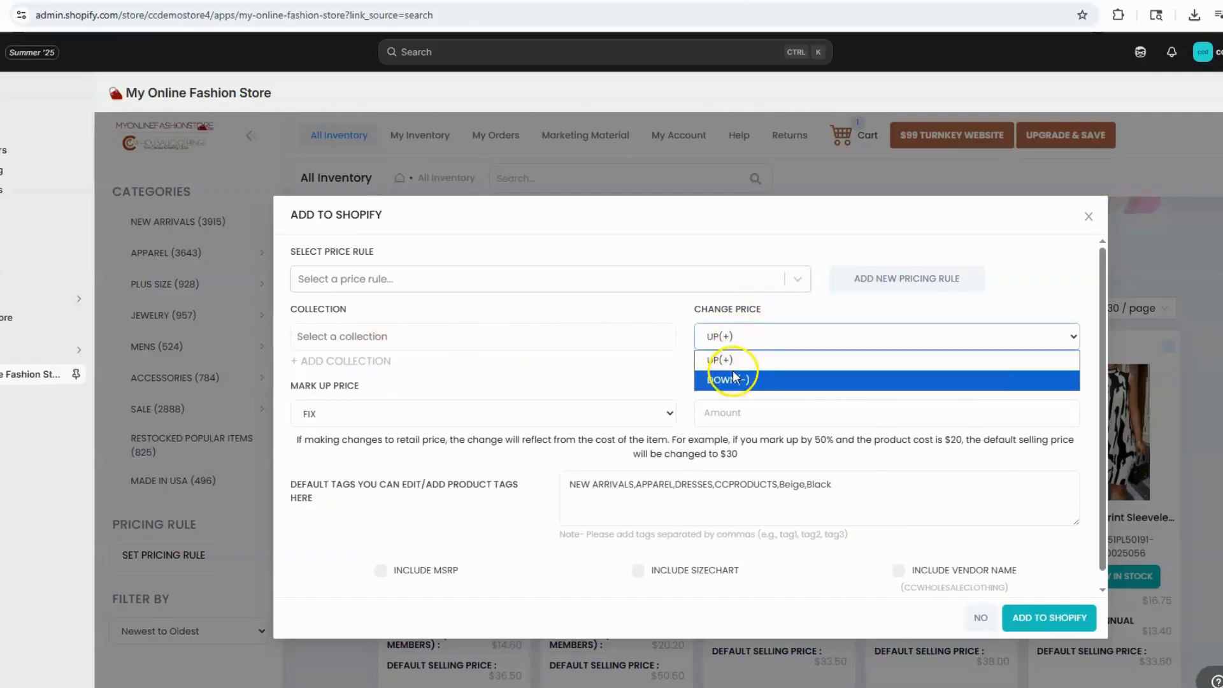
click(366, 390)
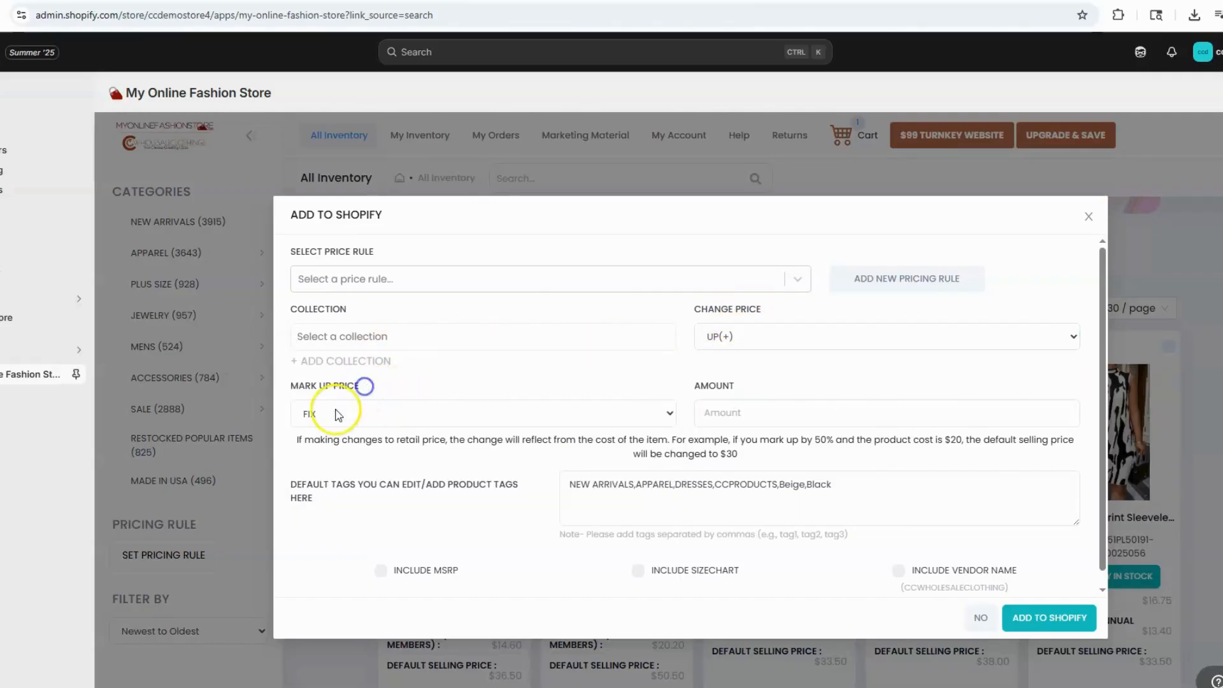
click(333, 414)
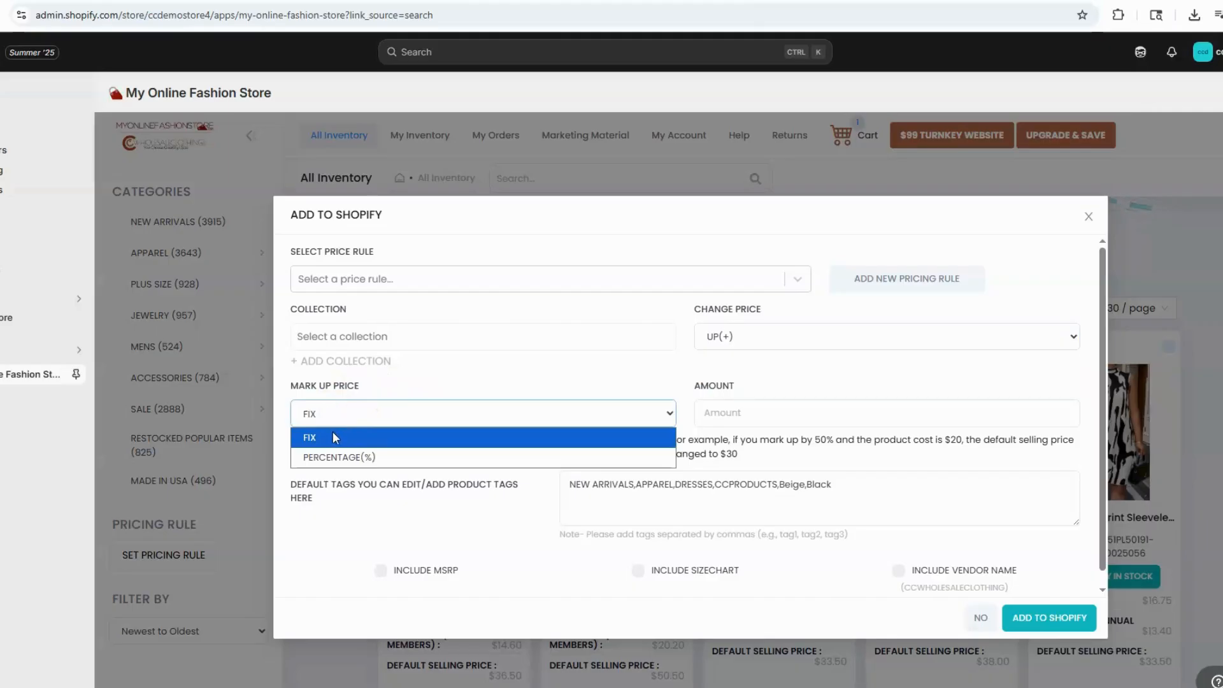
drag(396, 415, 535, 374)
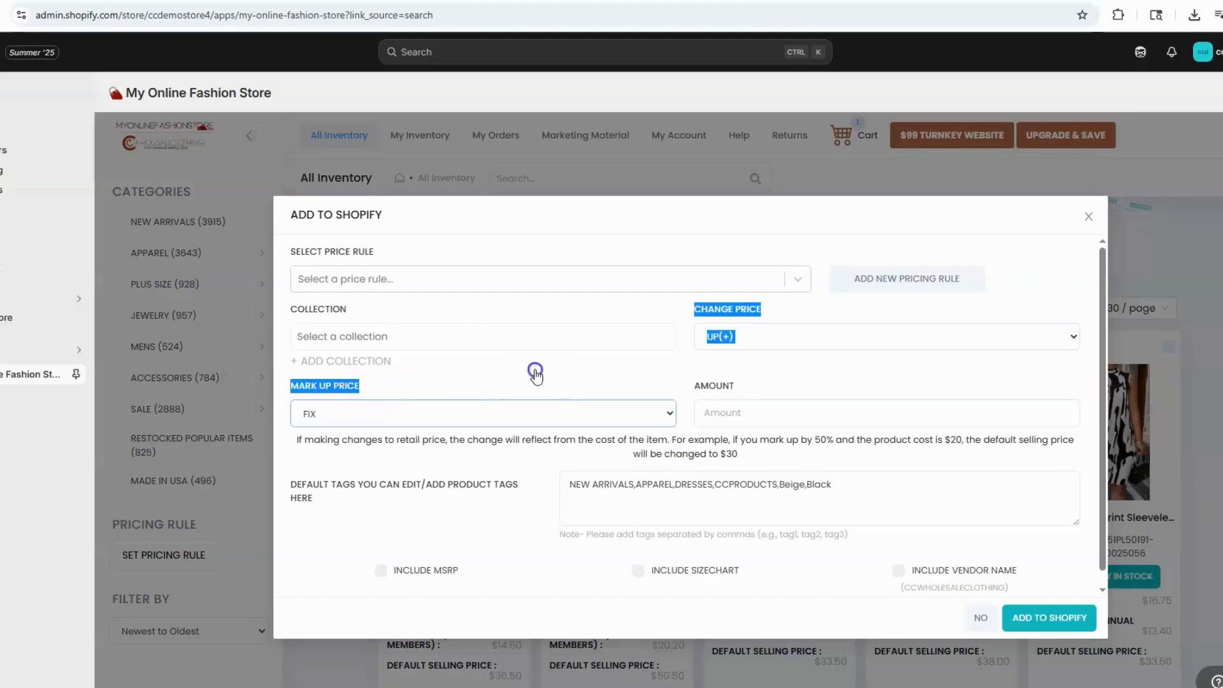
click(749, 413)
click(679, 386)
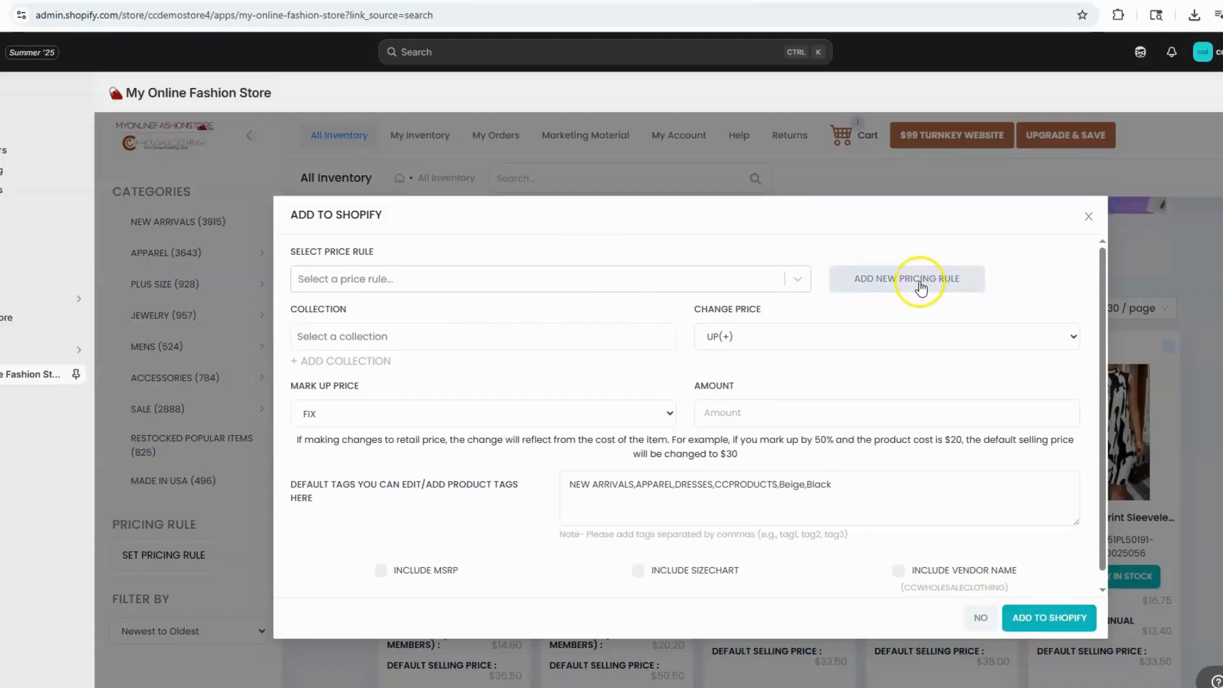
Start a new pricing rule and name it 10%markup.
click(857, 280)
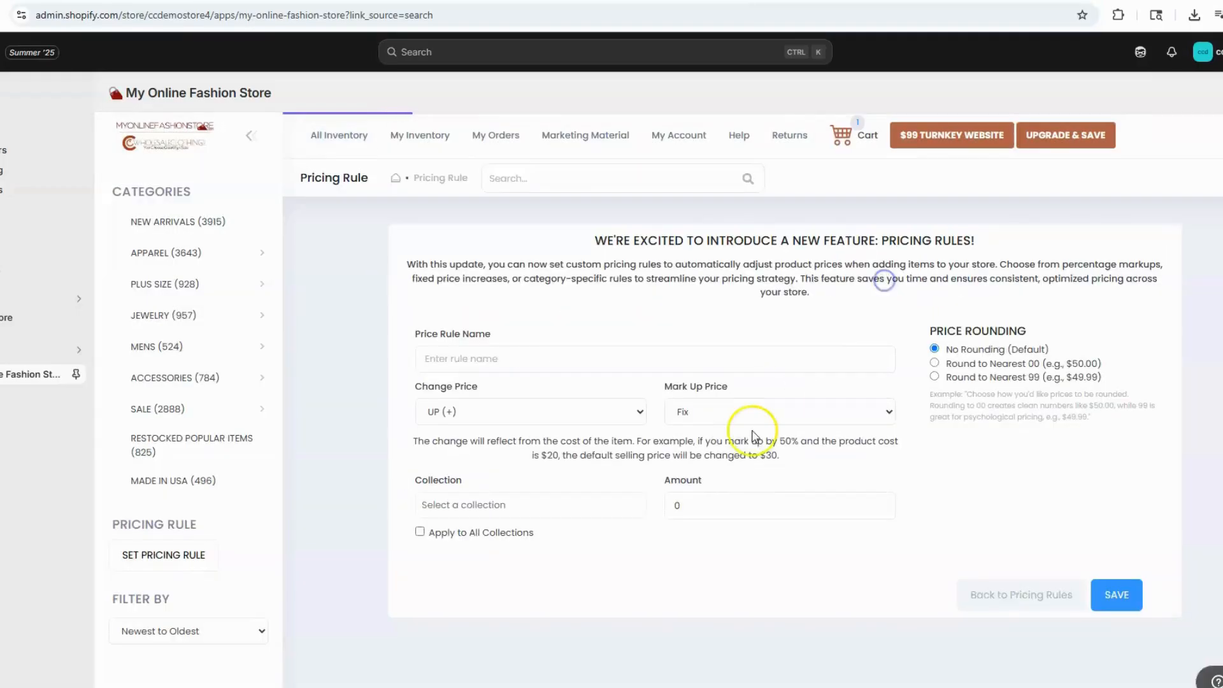
click(475, 360)
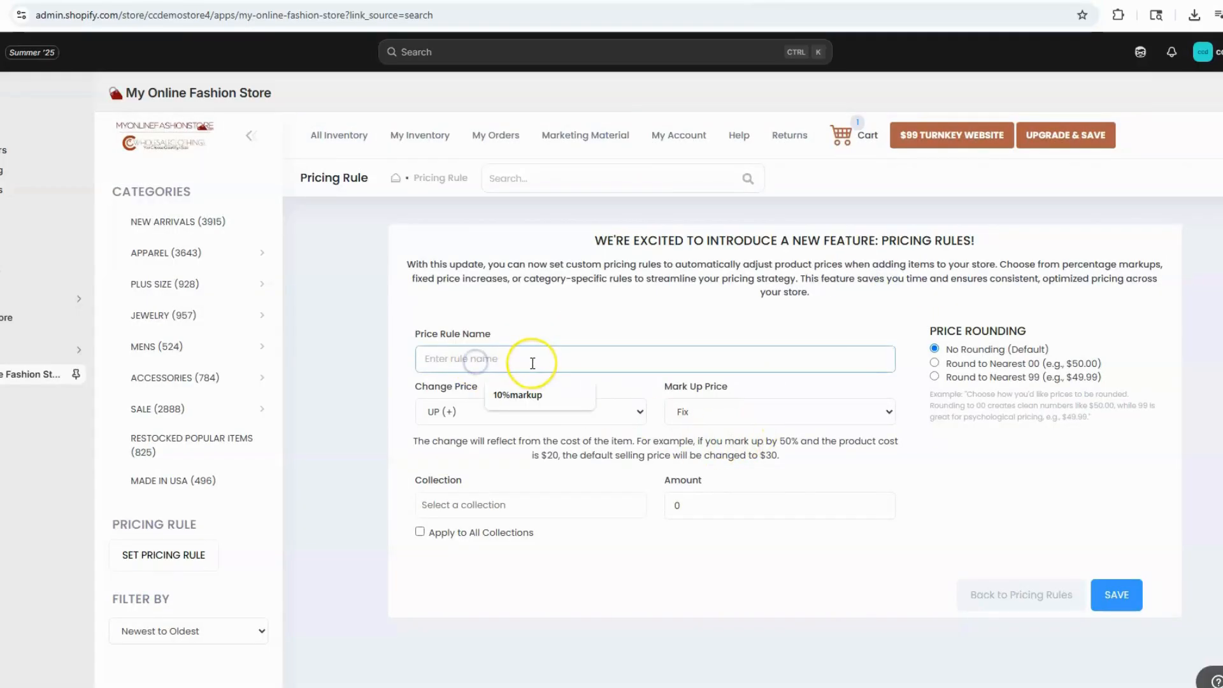
click(520, 395)
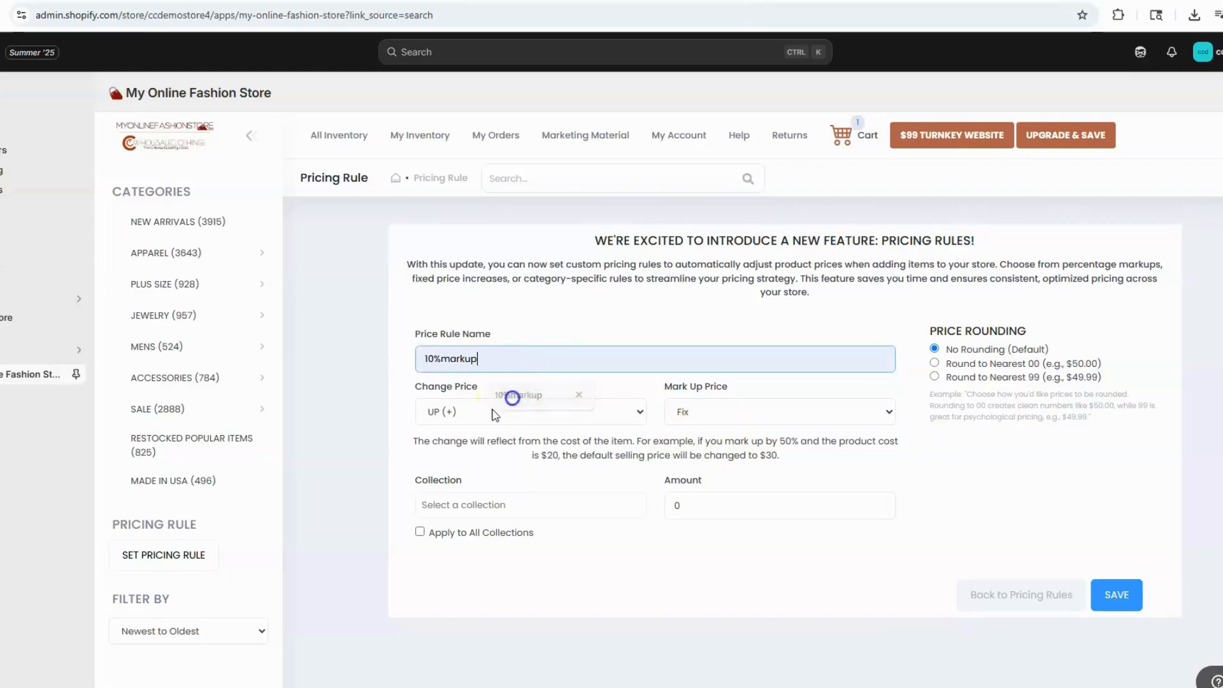
click(354, 469)
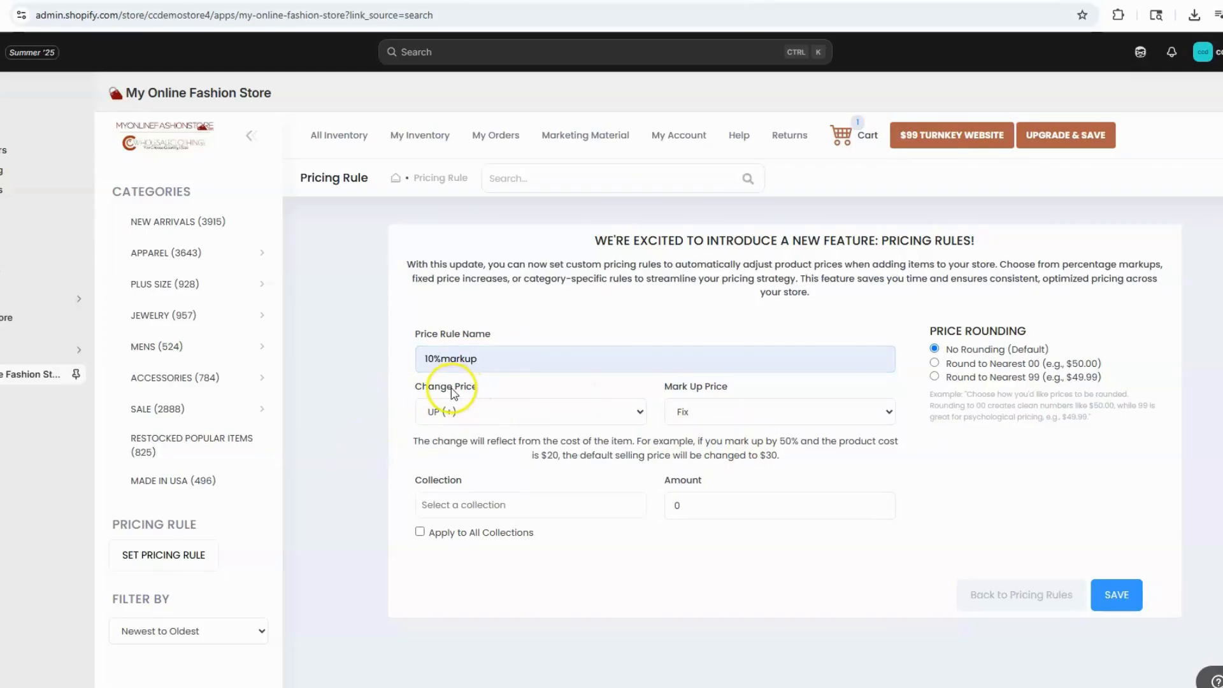
Set the rule's price change to UP (+) and its mark up type to Percentage (%).
click(496, 412)
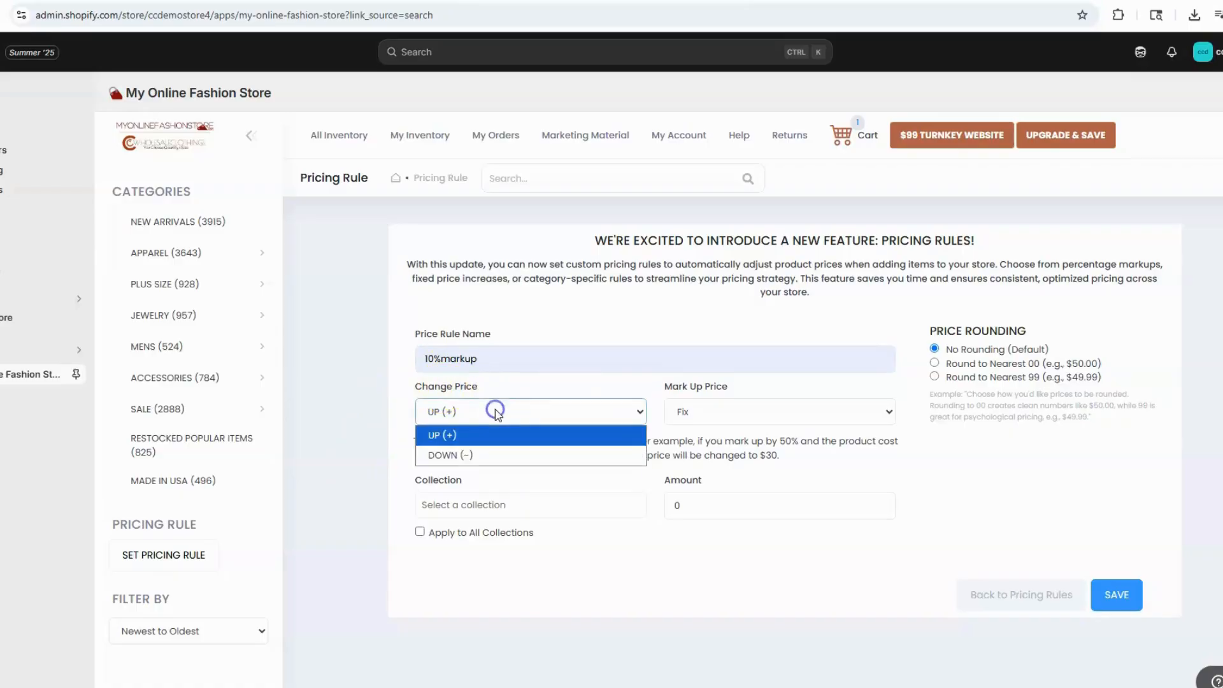
click(442, 437)
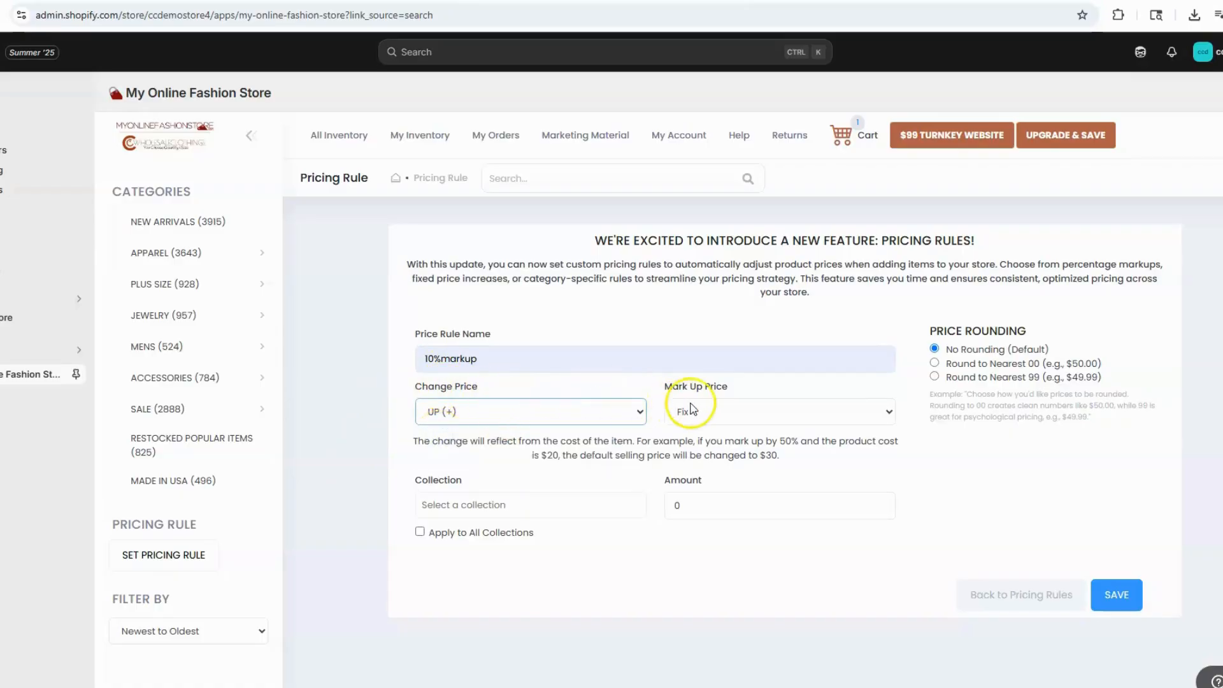
click(717, 413)
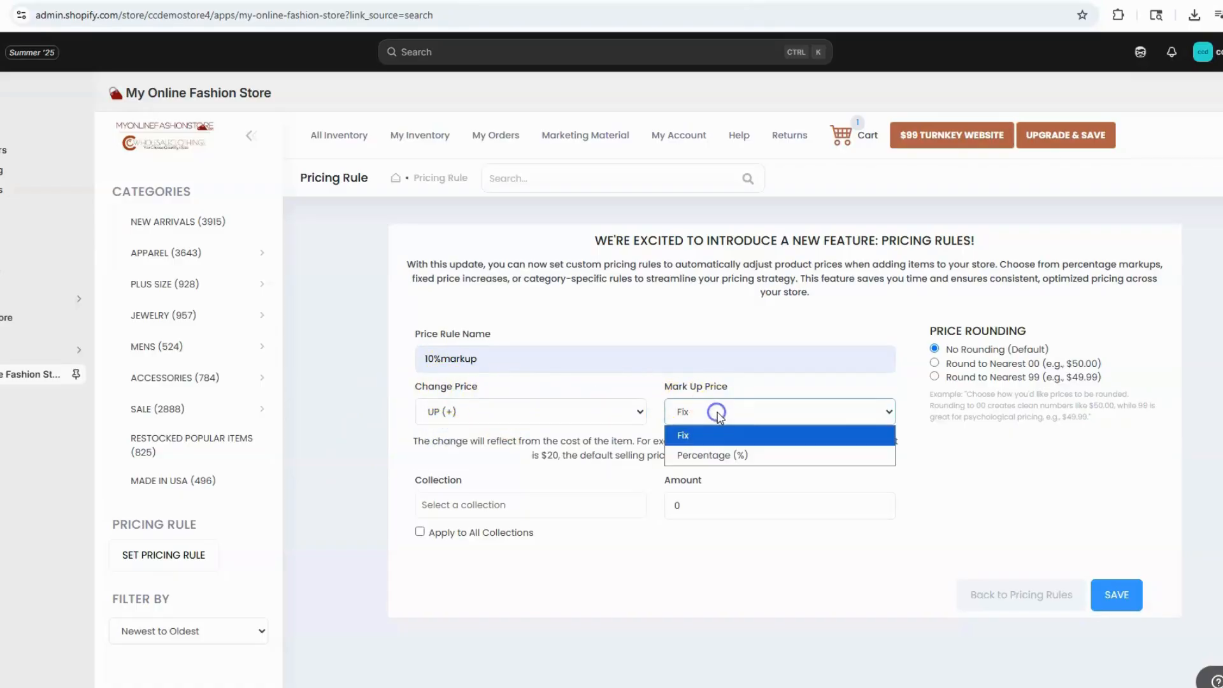
click(713, 455)
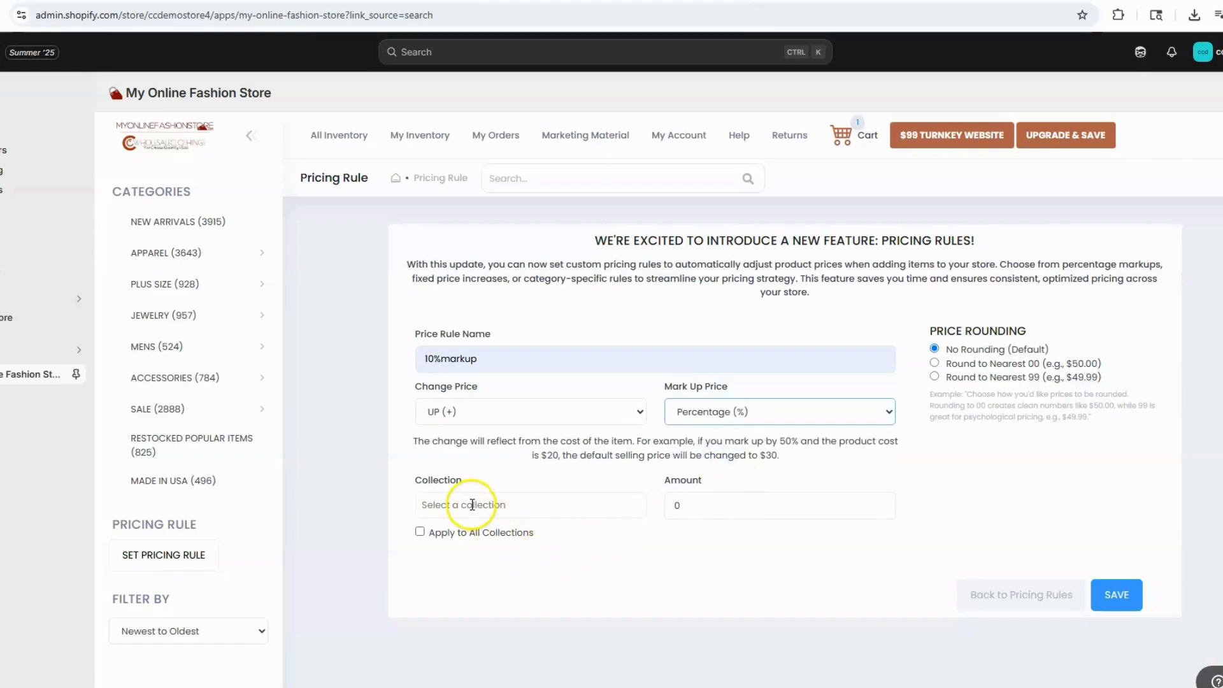
click(746, 412)
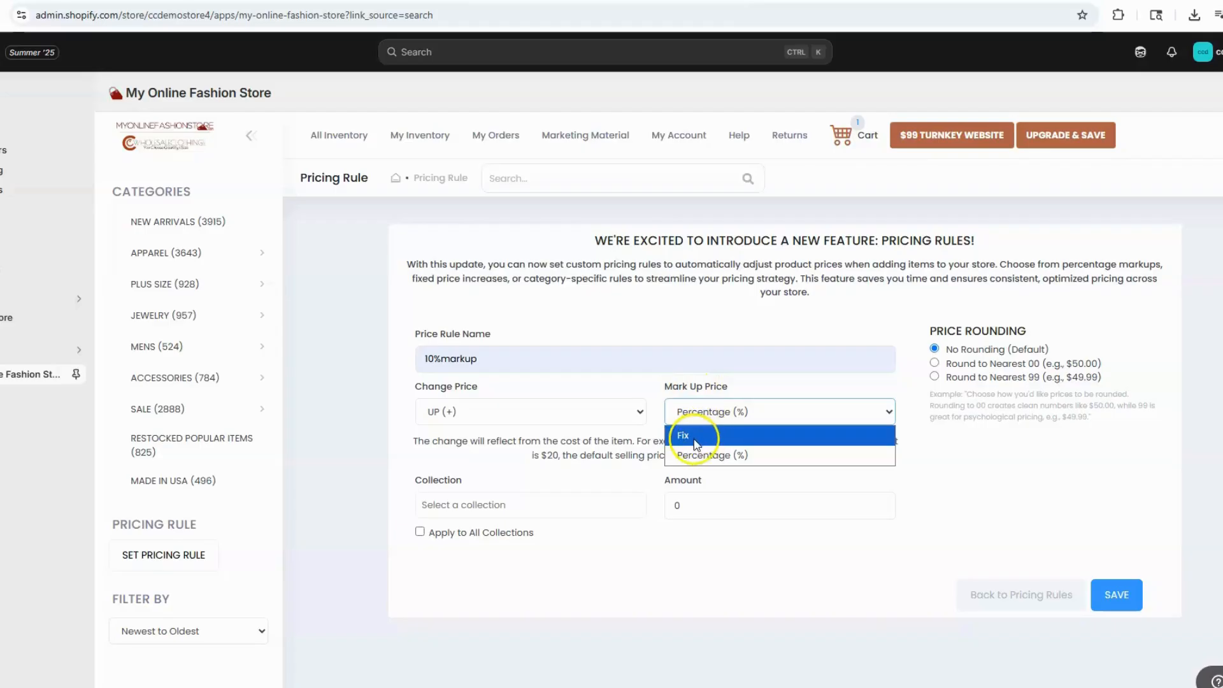
click(380, 440)
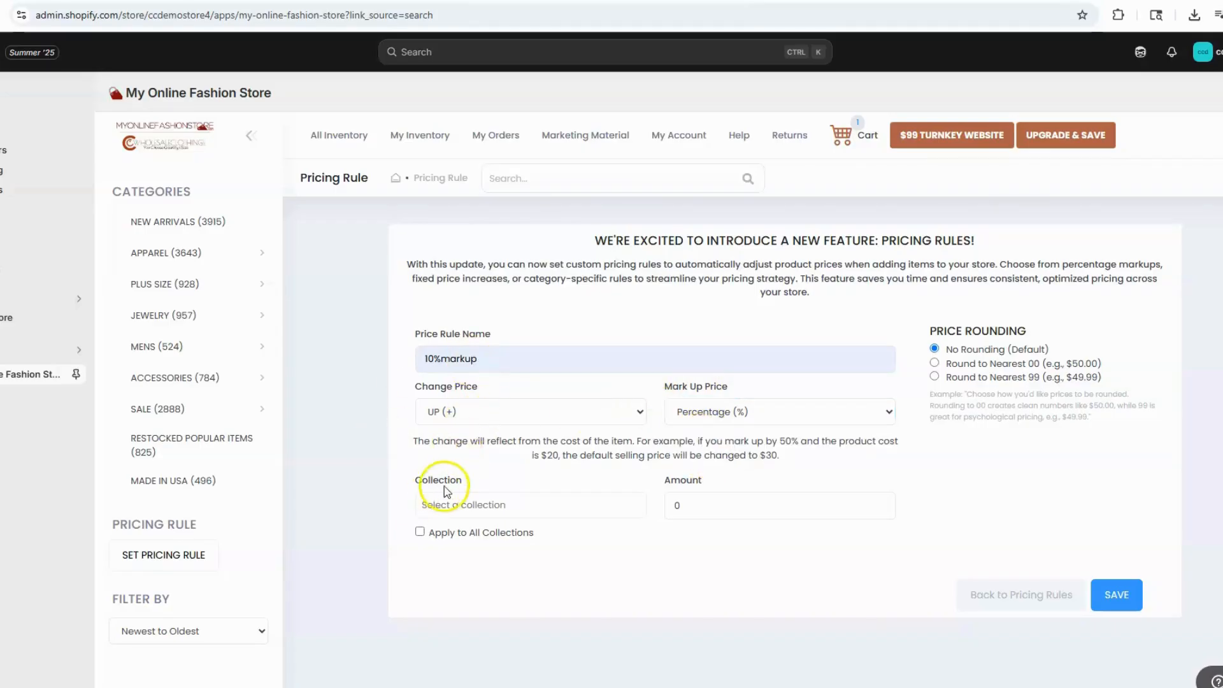
Set the rule's amount to 10, apply it to all collections and save the pricing rule.
click(475, 505)
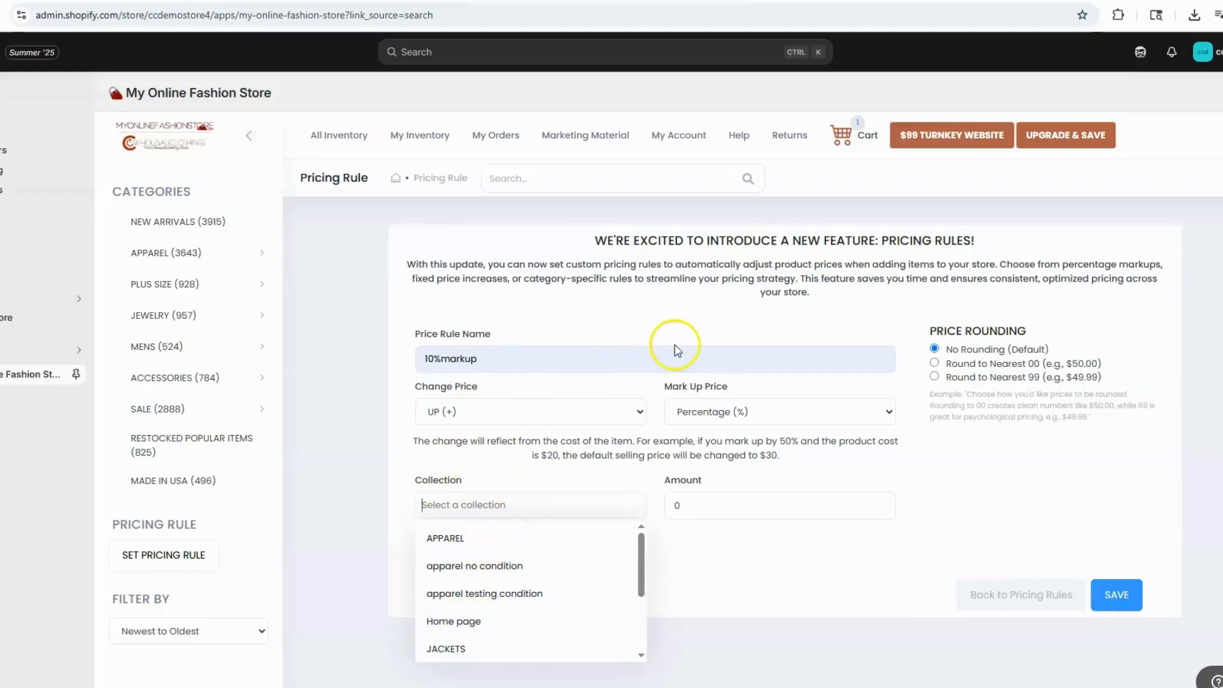
click(398, 482)
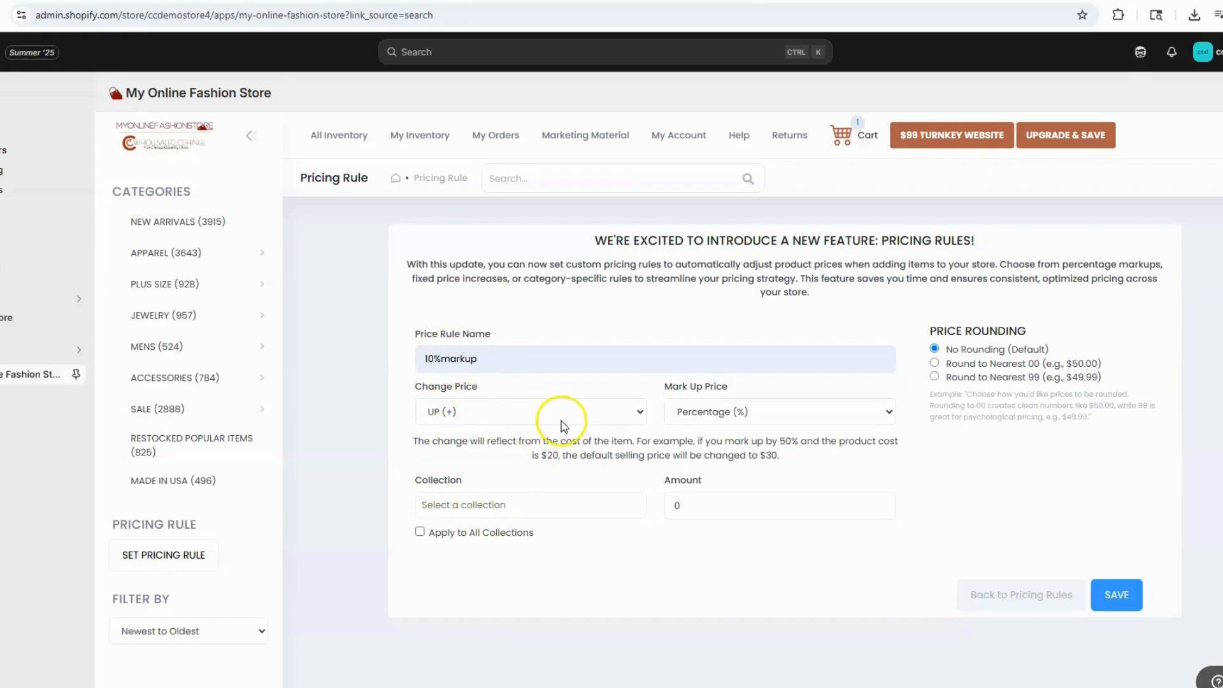
click(724, 508)
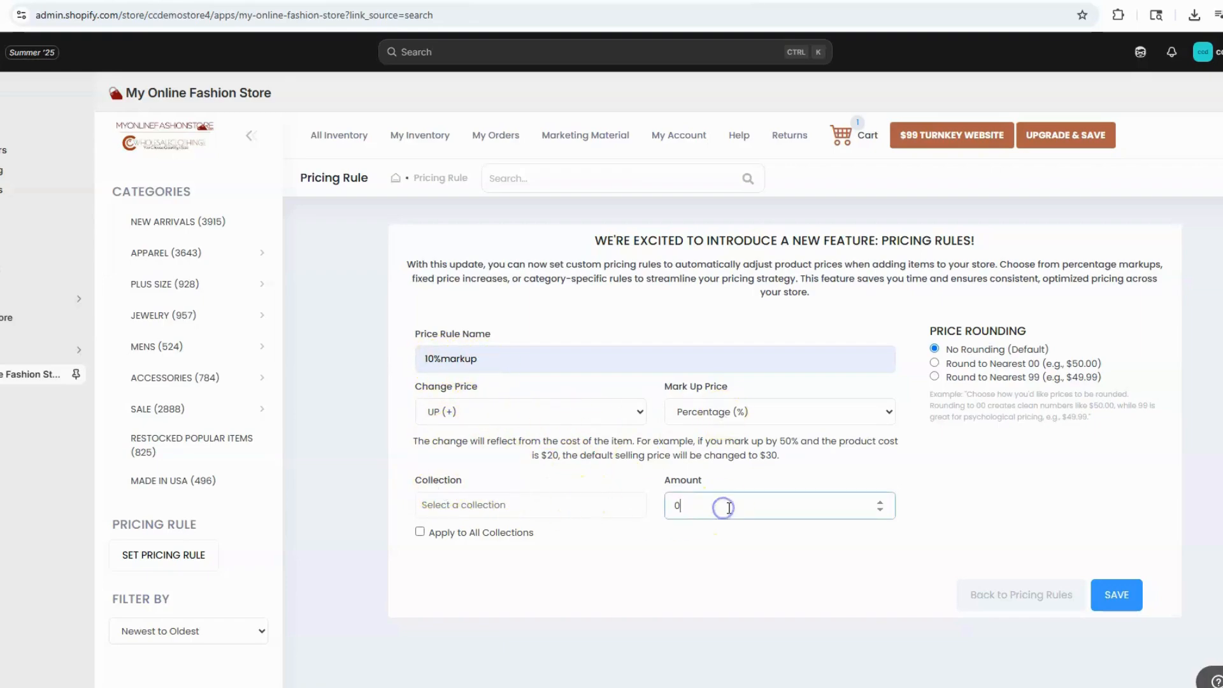
text(1)
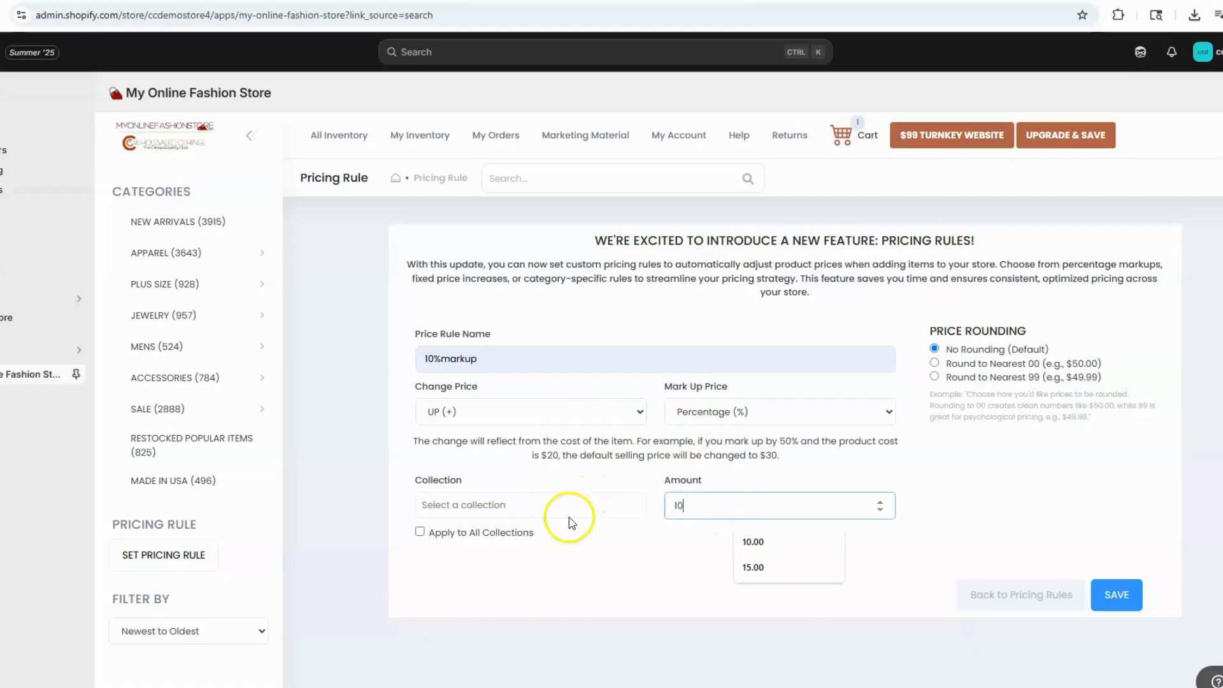
click(572, 522)
click(419, 532)
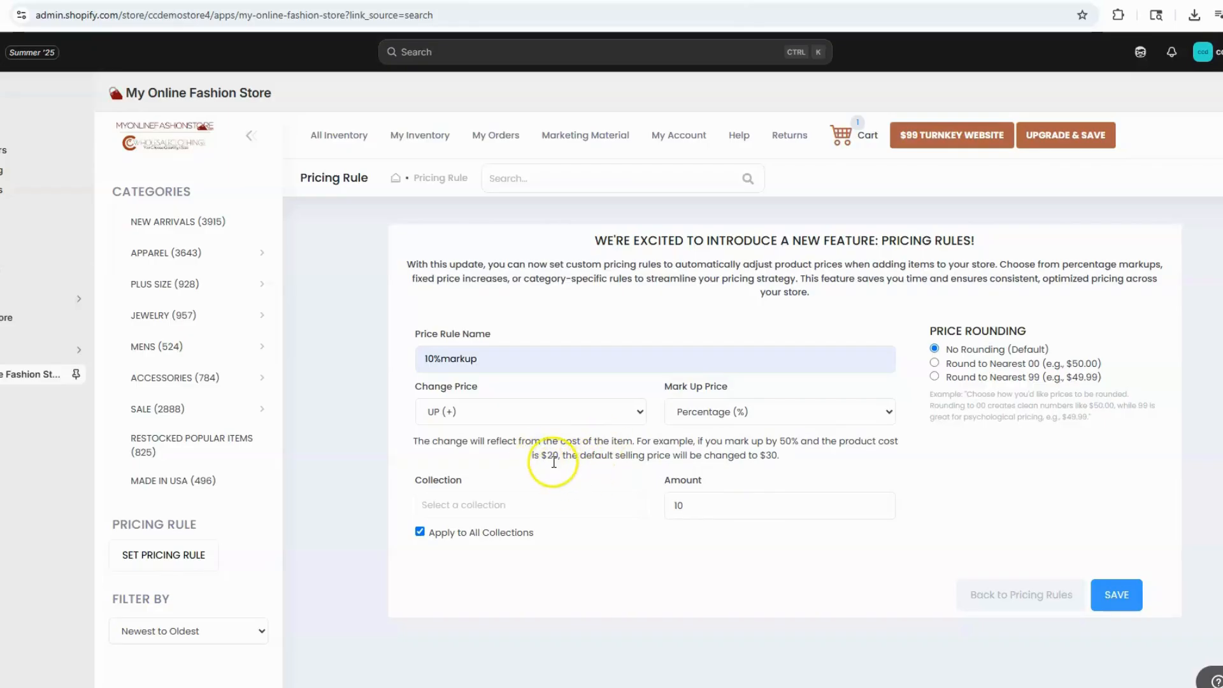
click(1115, 595)
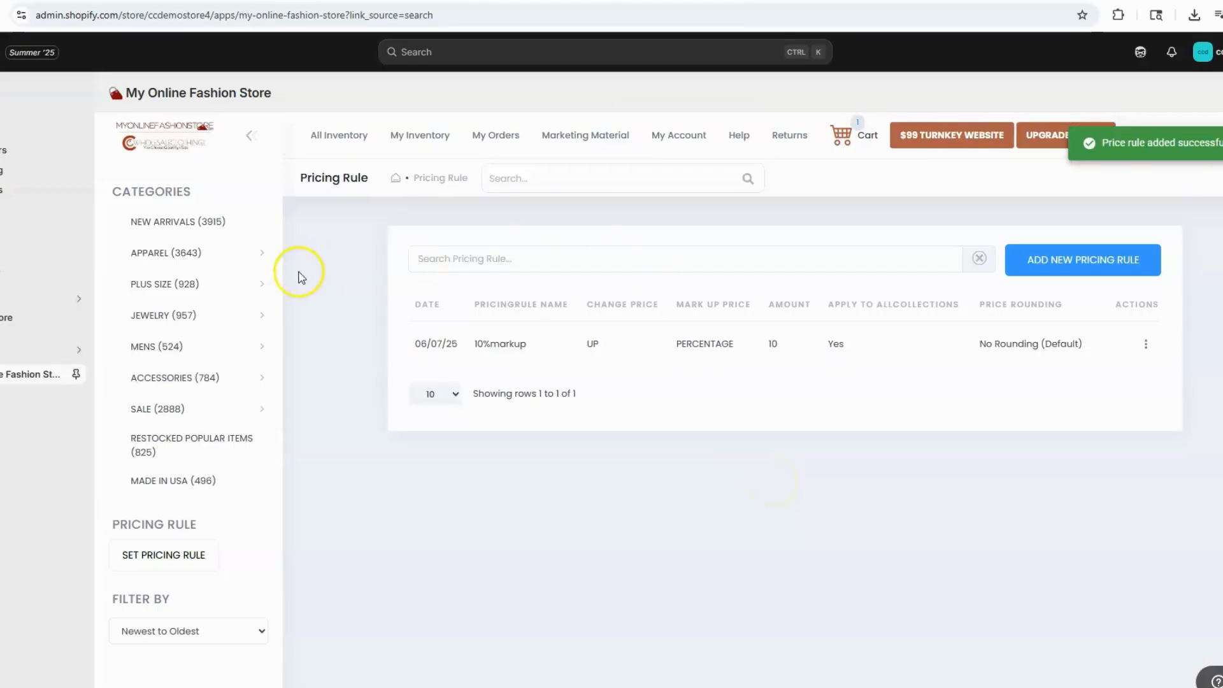
Return to All Inventory and review the cost and default selling price of the Square Neck Leopard dress.
click(343, 135)
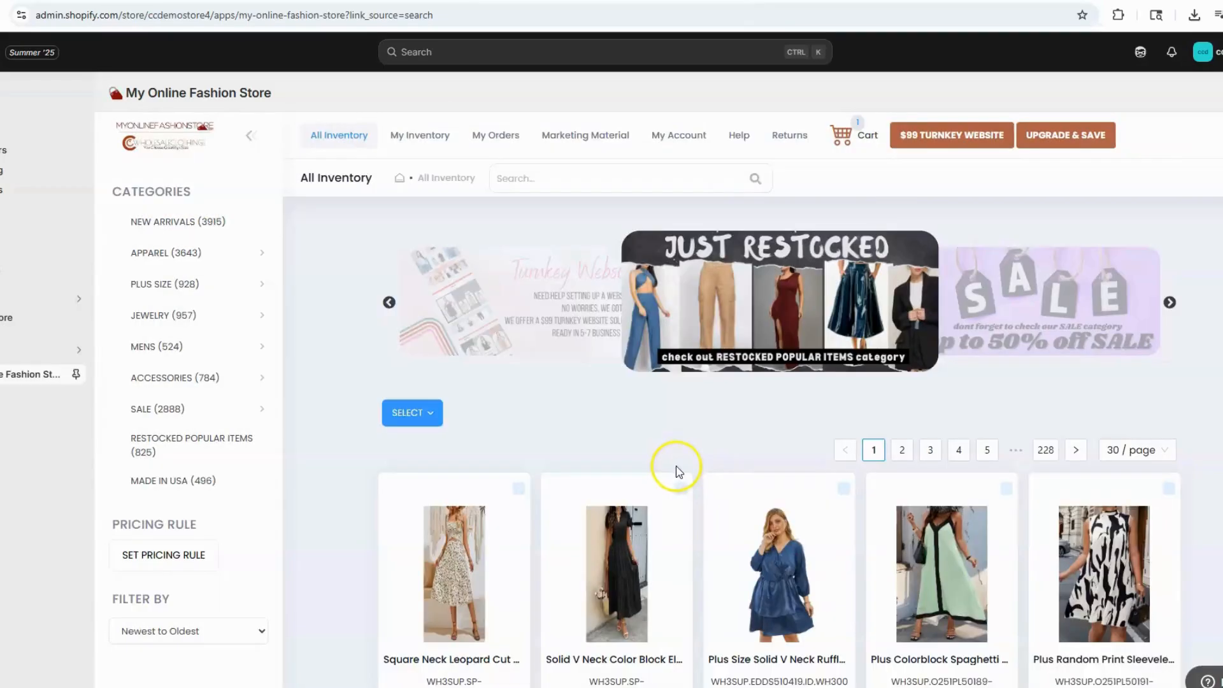
scroll(507, 507, down, 3)
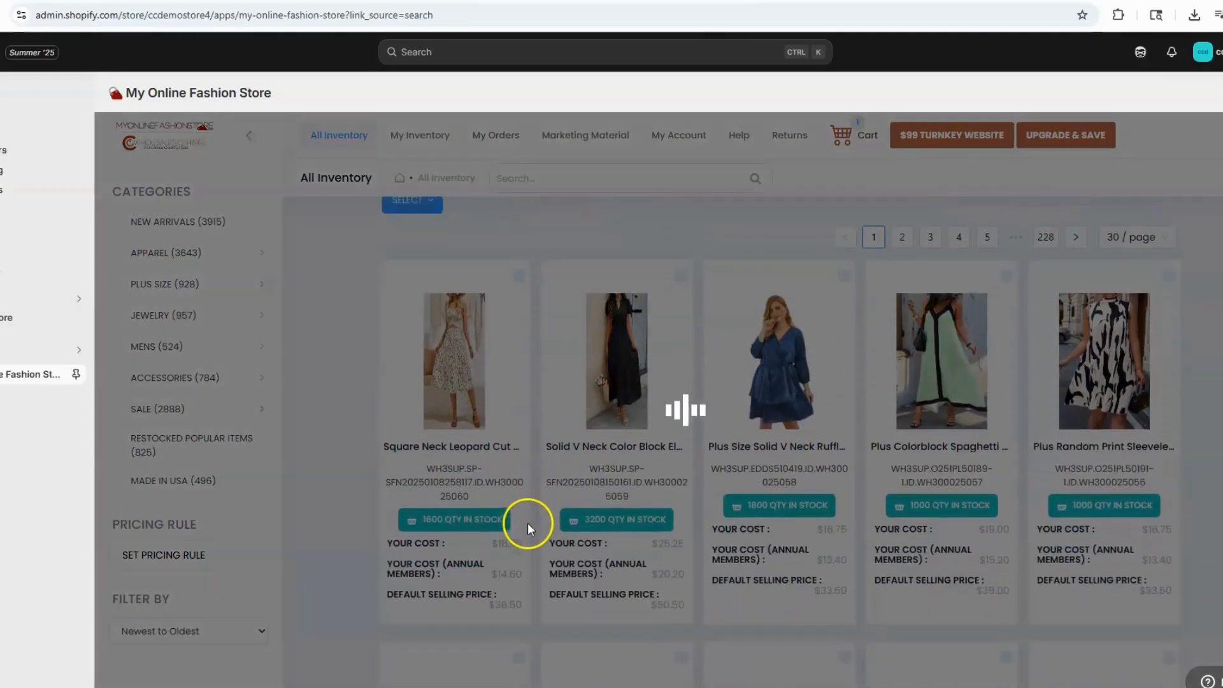
scroll(528, 523, down, 1)
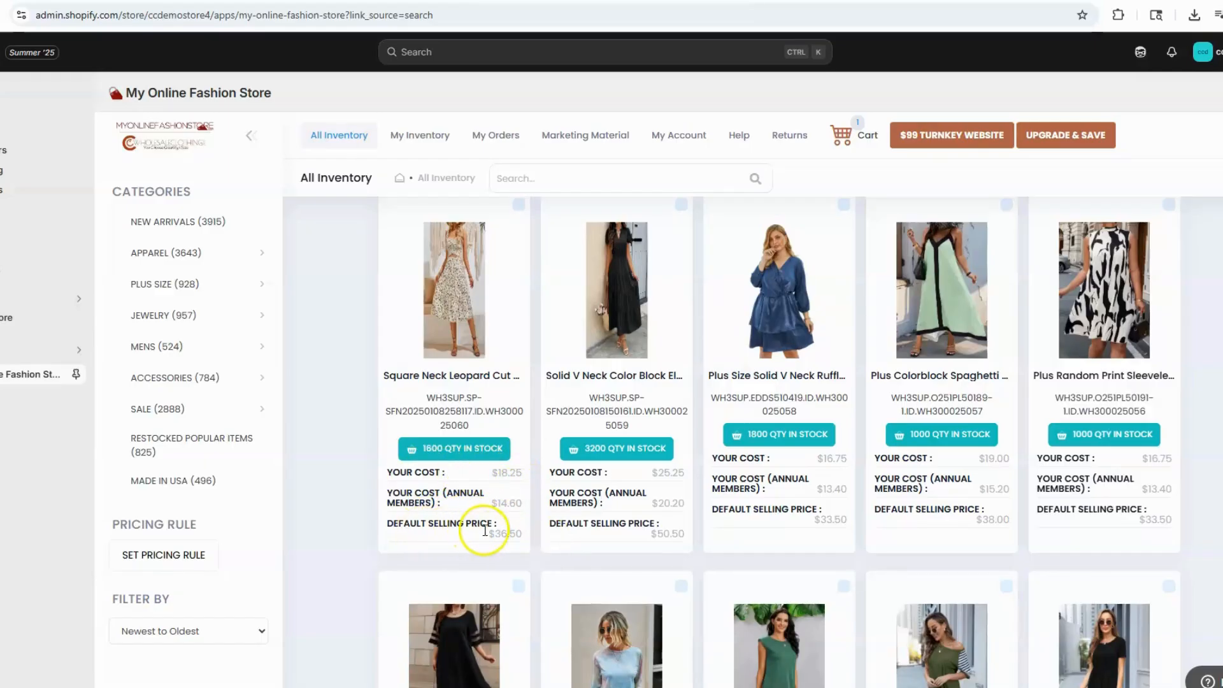
scroll(497, 529, up, 1)
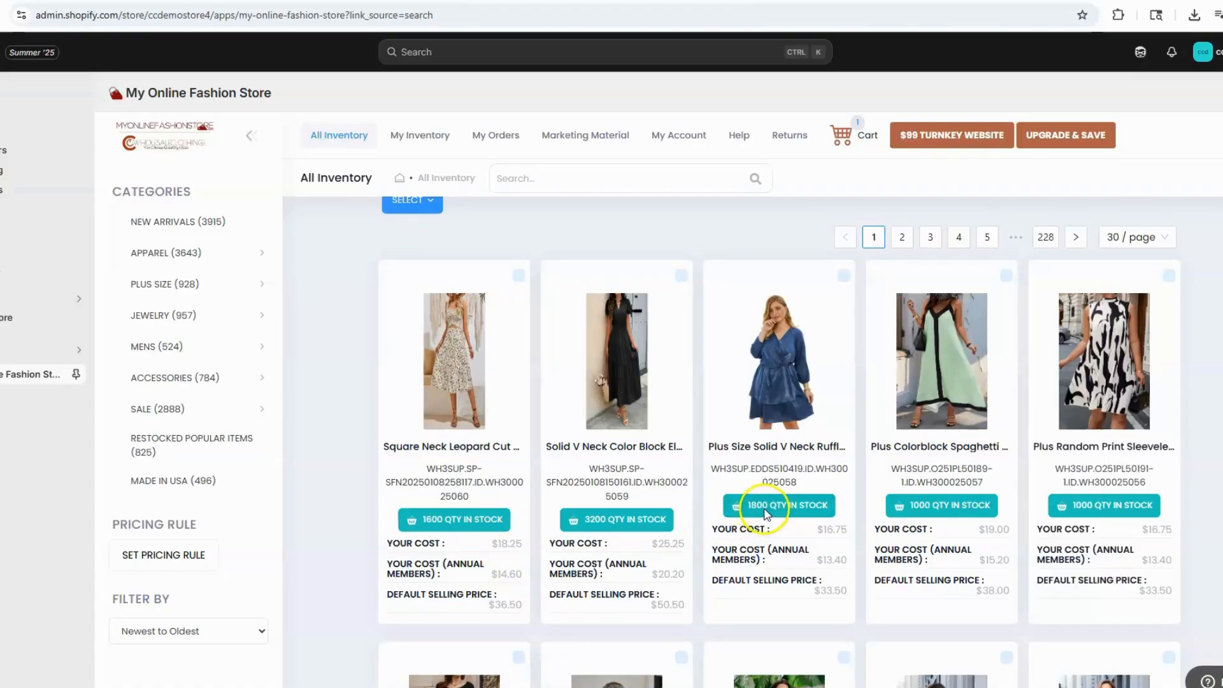
Switch to Calculator and work out the dress's marked-up price by multiplying 18.25 by 0.10 and adding 18.25.
text(18.25*0.10)
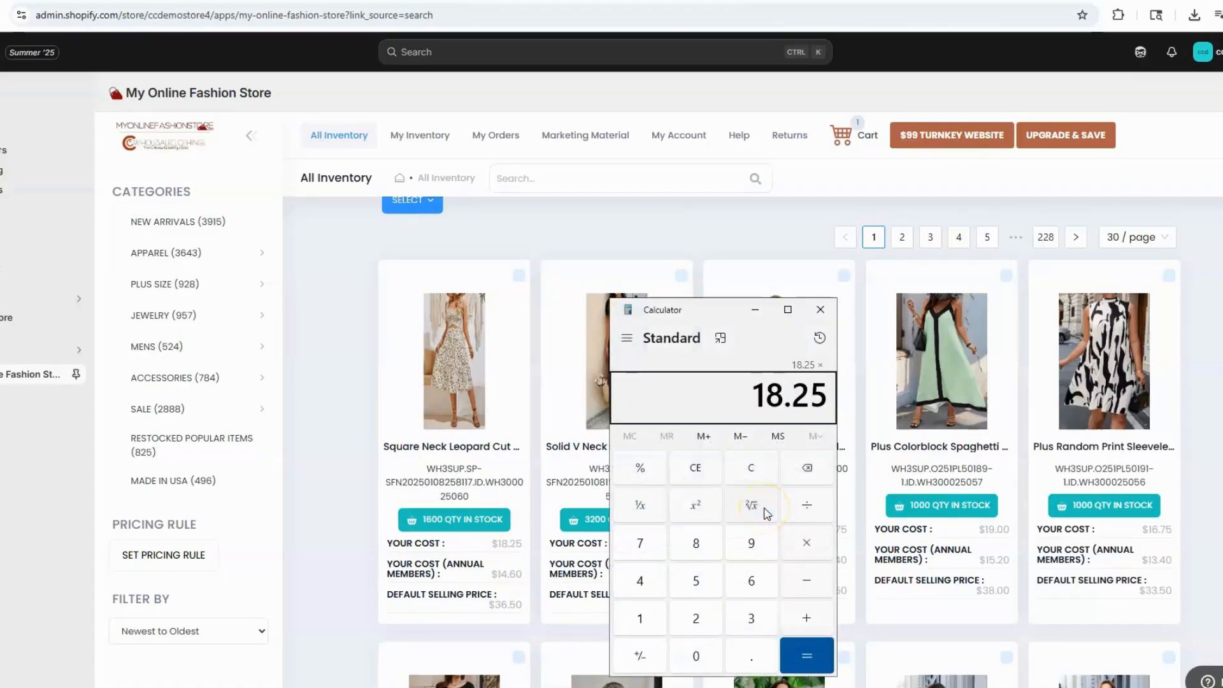
key(Return)
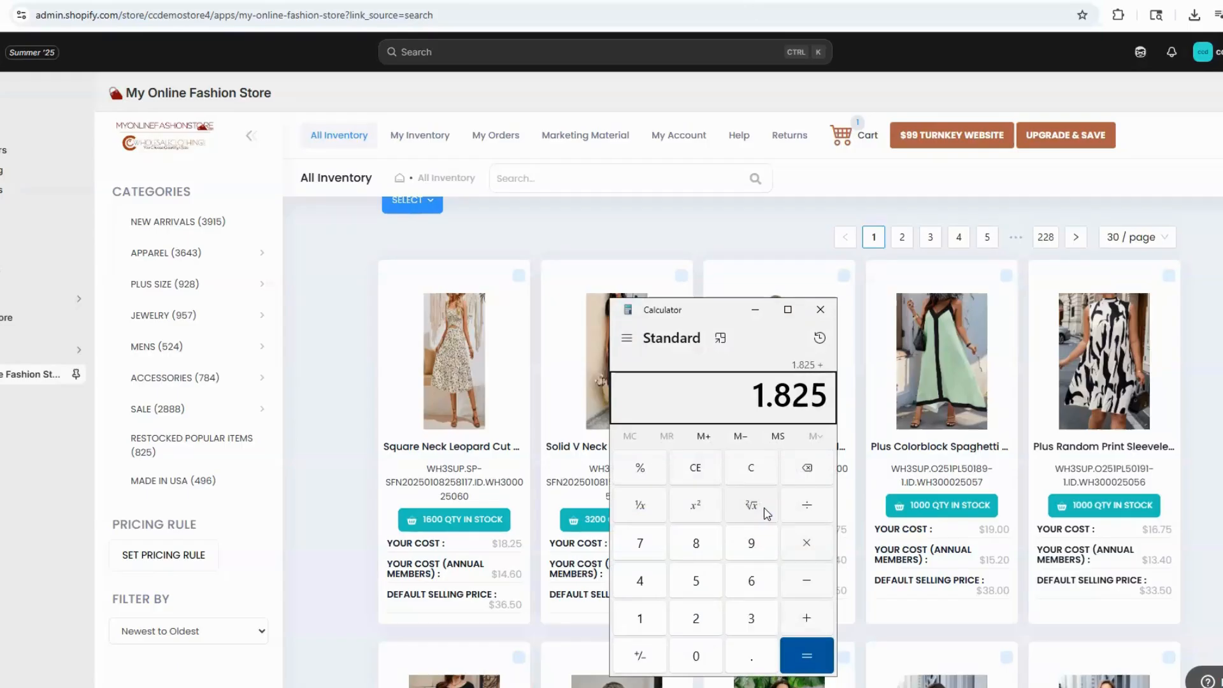
text(18.25)
key(Return)
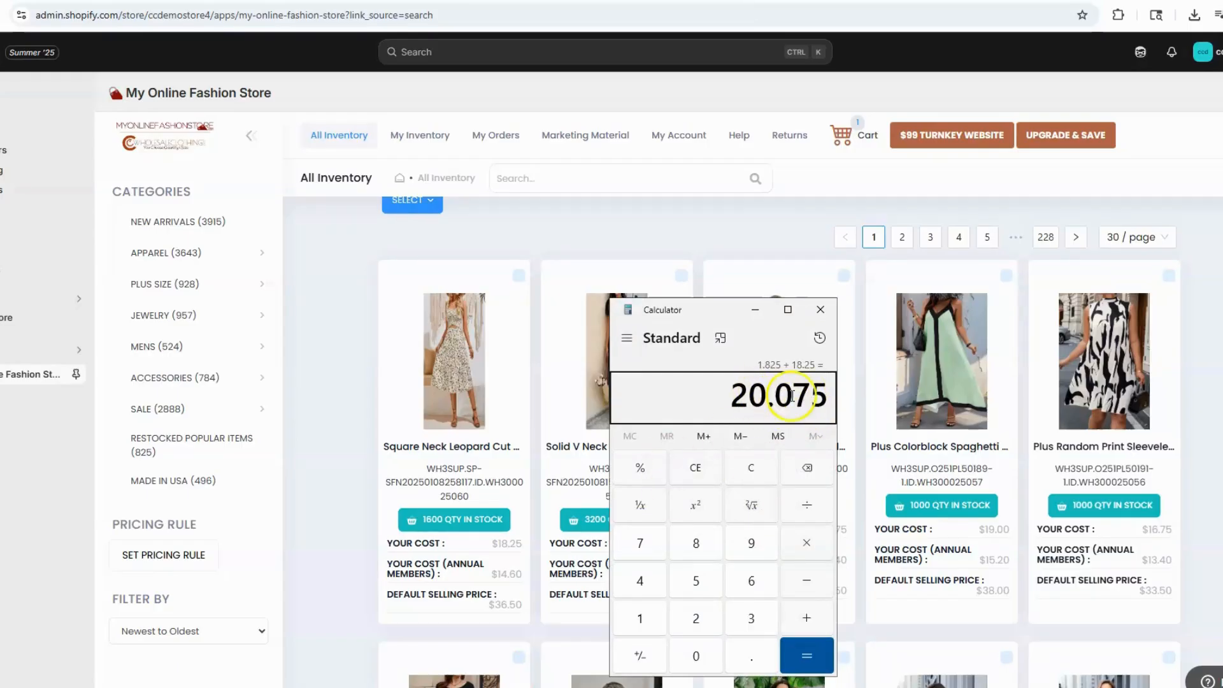
click(323, 495)
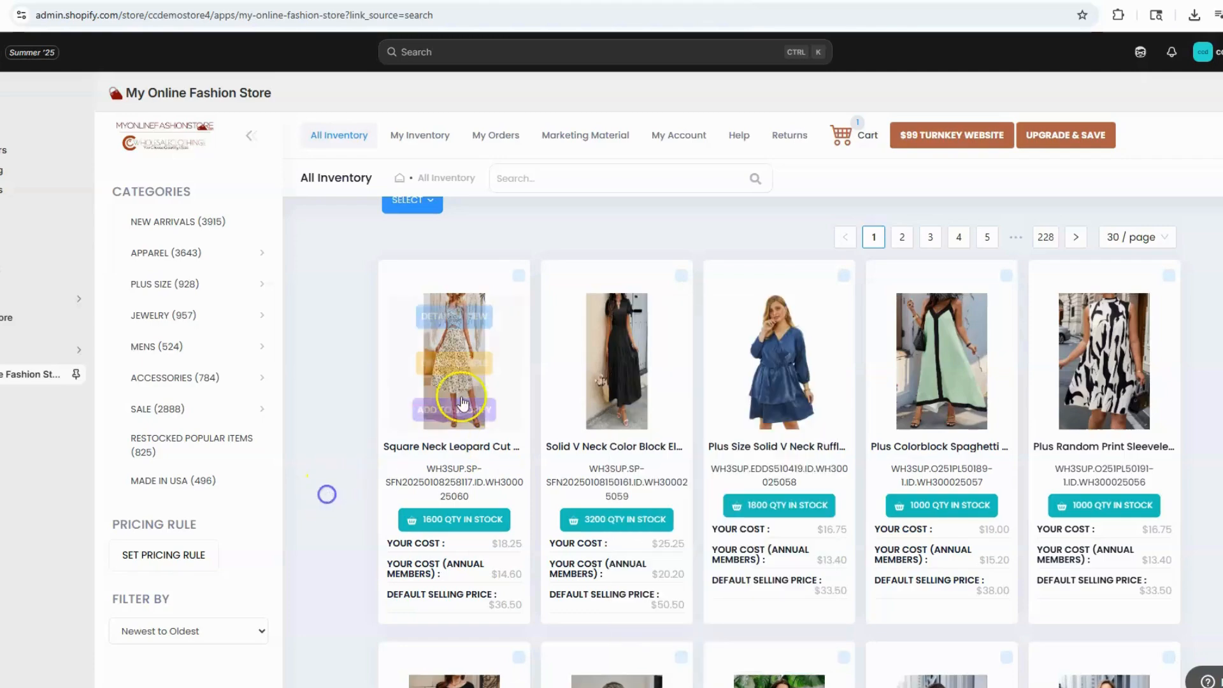
Start adding the Square Neck Leopard dress to Shopify and select the 10%markup price rule for it.
click(447, 410)
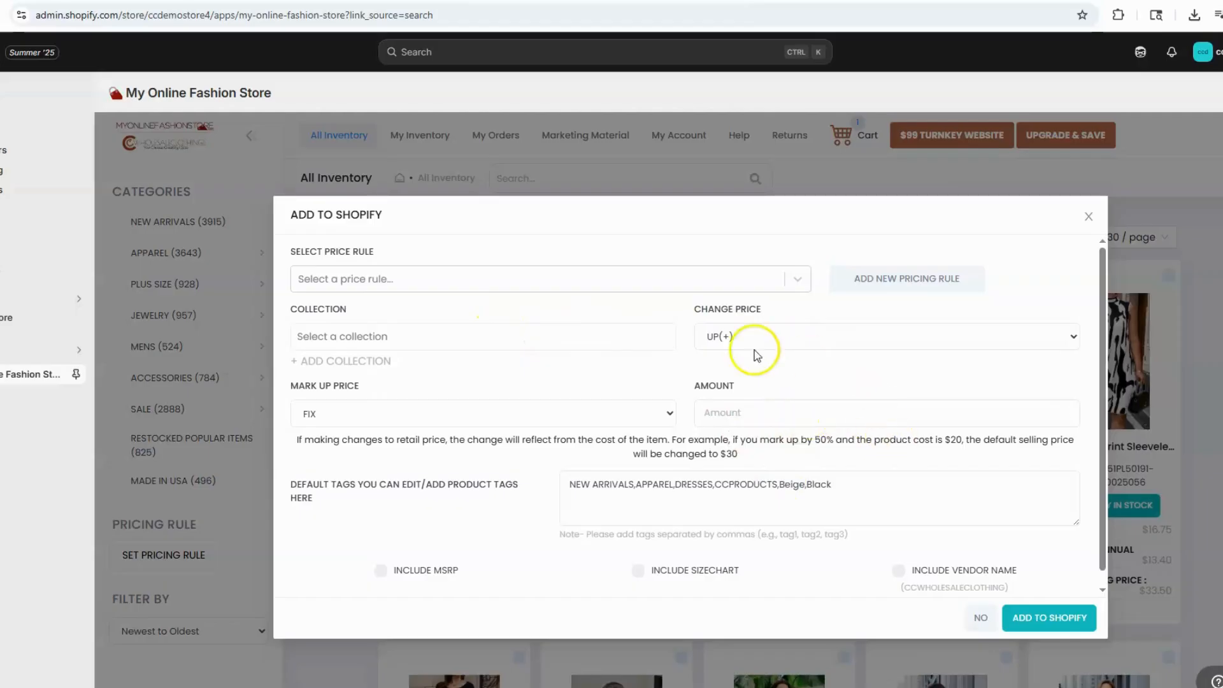
click(769, 286)
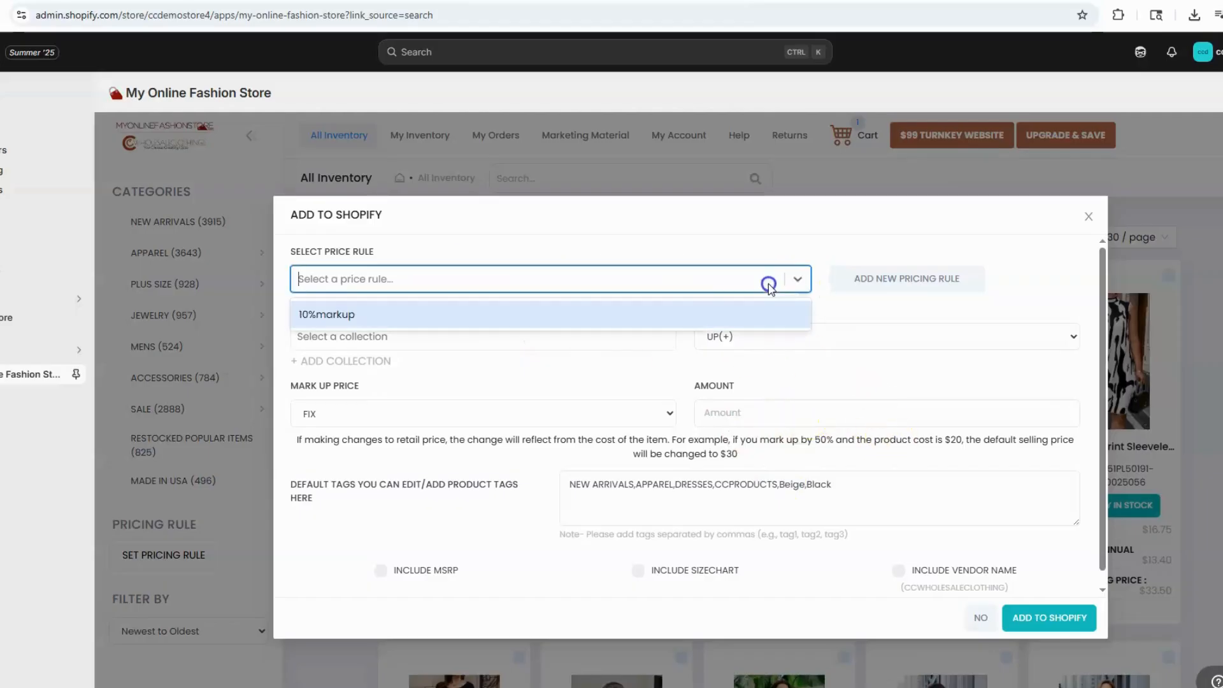
click(337, 321)
Review the collections, markup and tags filled in for the Square Neck Leopard dress and add it to Shopify.
scroll(598, 510, down, 1)
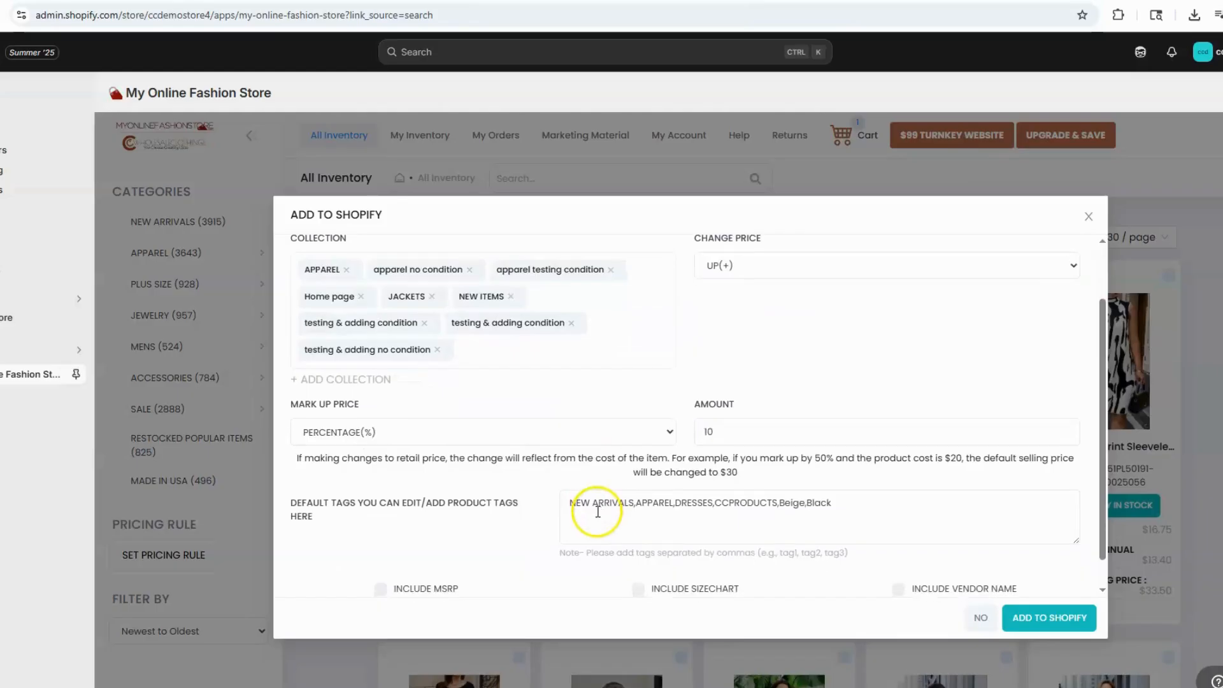
scroll(407, 321, up, 1)
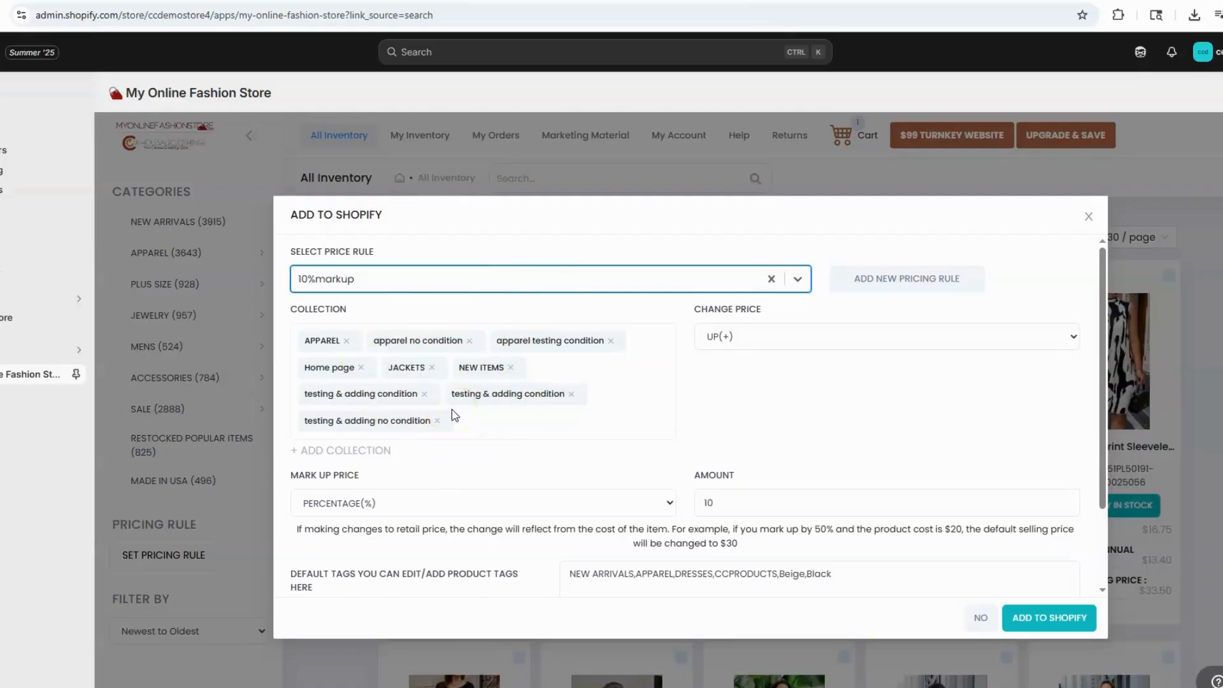
scroll(622, 482, down, 2)
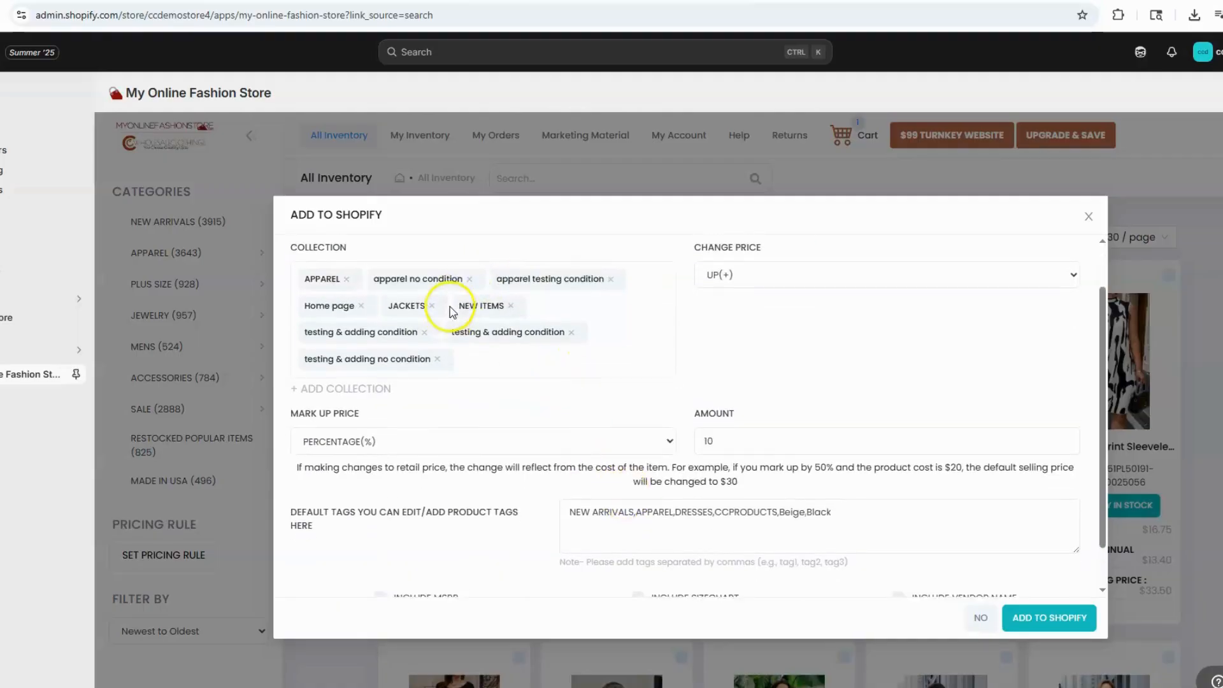
scroll(451, 312, up, 2)
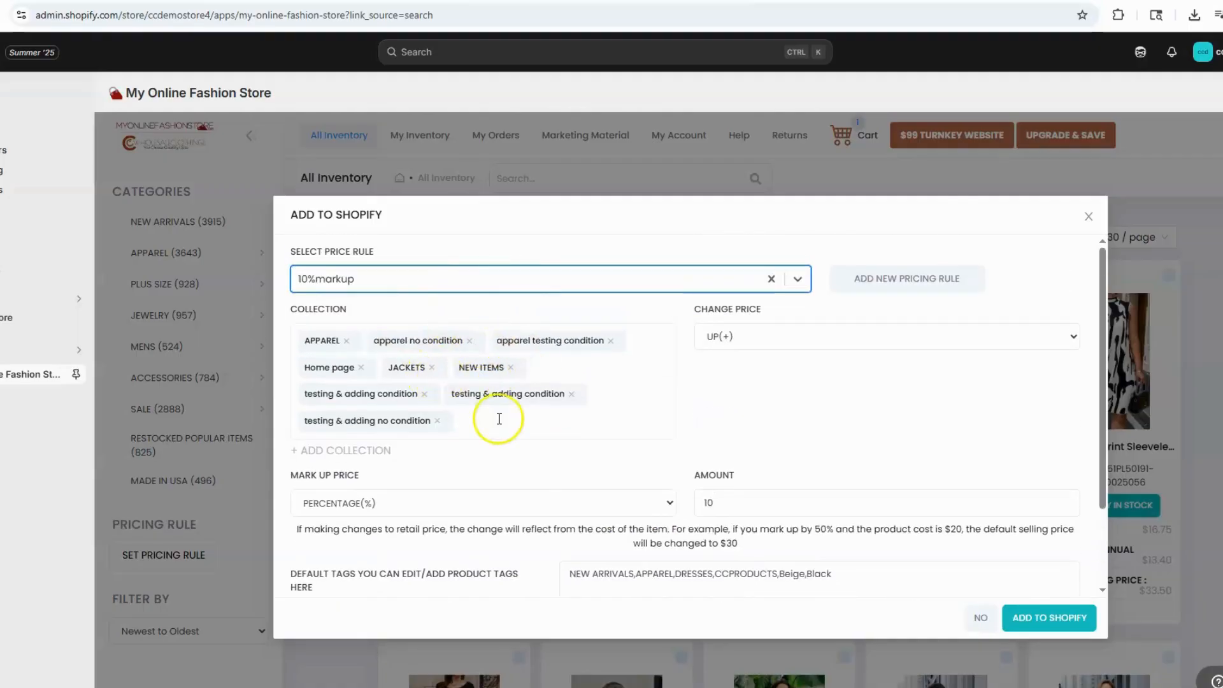
scroll(510, 440, down, 3)
scroll(554, 399, up, 3)
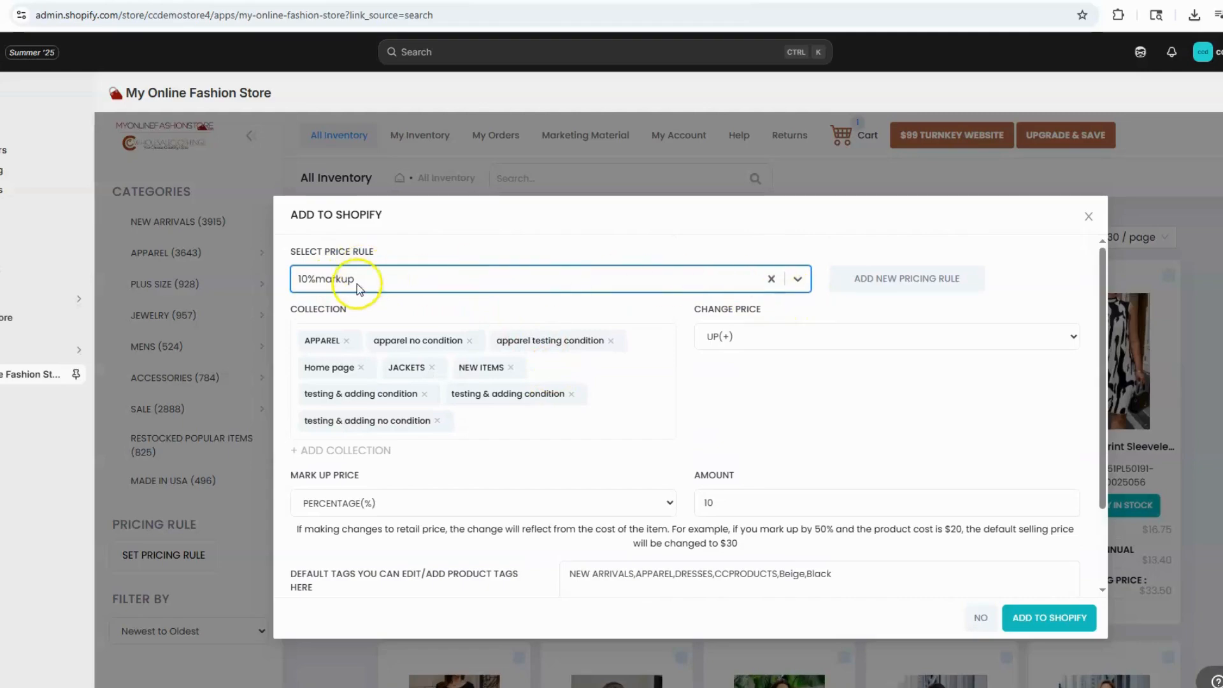
scroll(546, 478, down, 1)
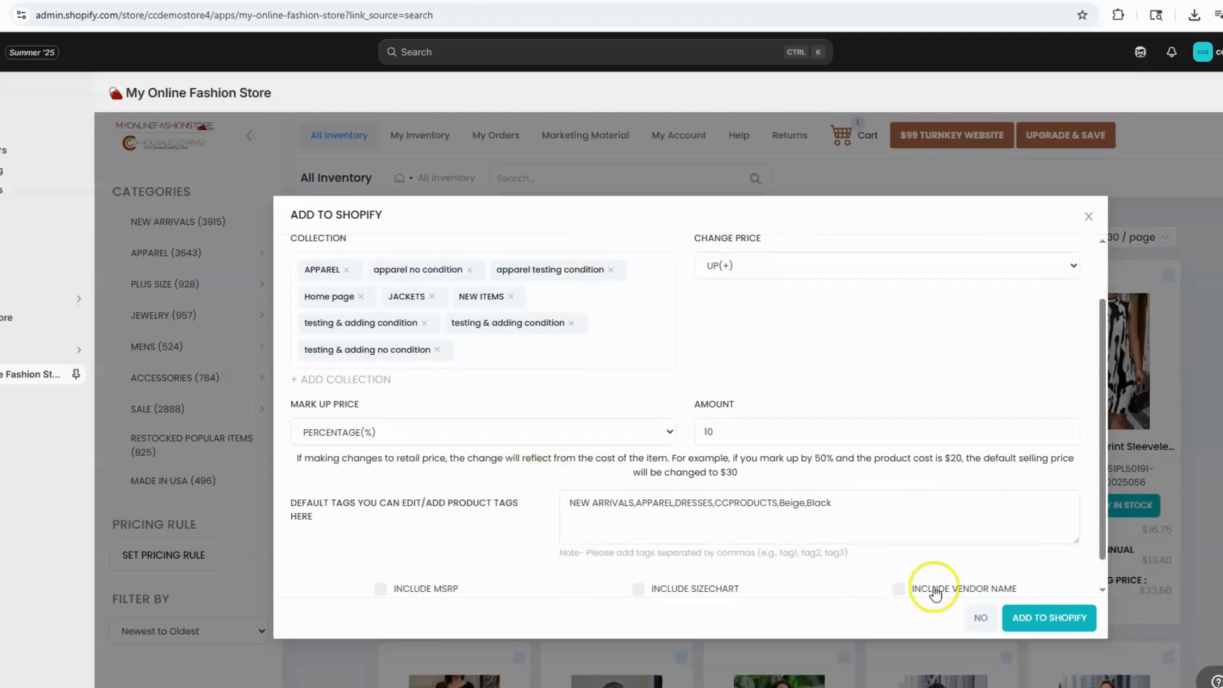
scroll(778, 516, down, 1)
click(1049, 618)
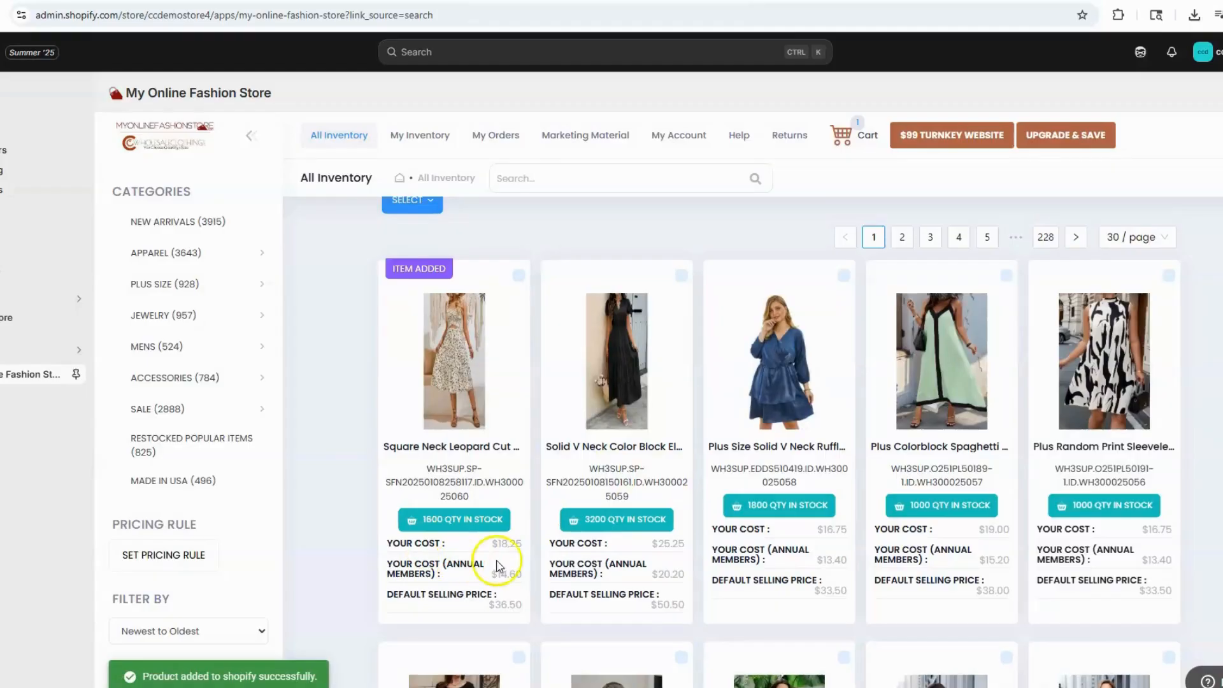
Open the Square Neck Leopard dress in the Shopify product list and check its variant prices.
click(10, 151)
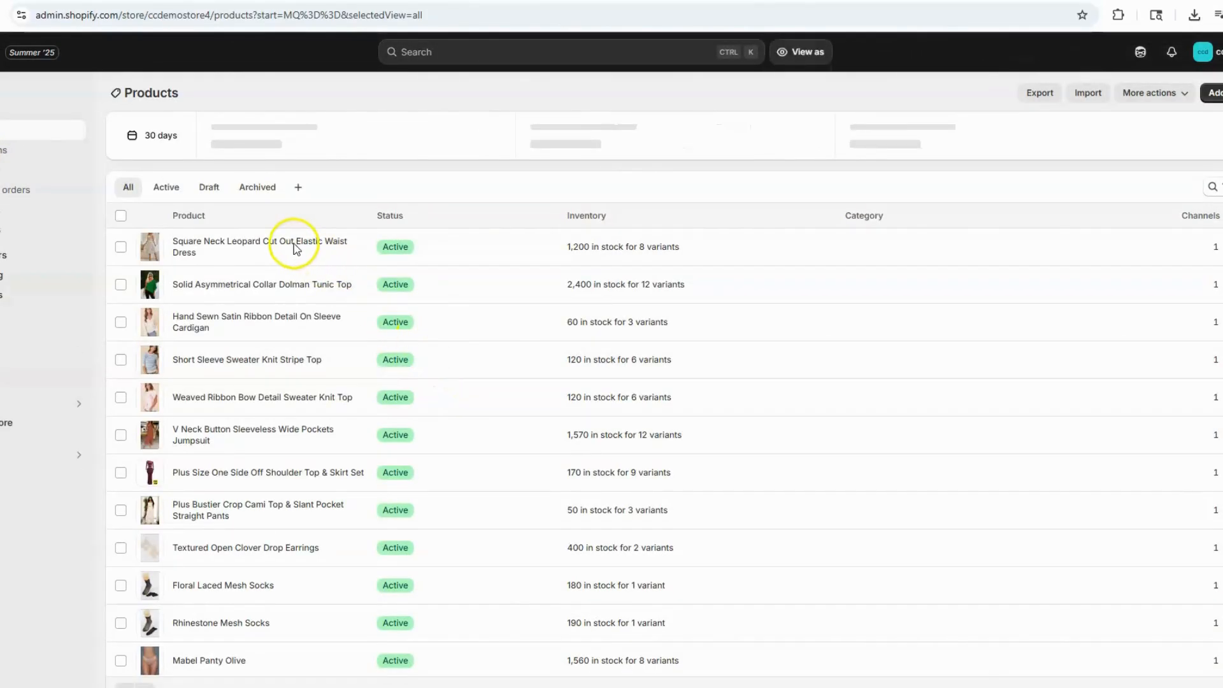
click(281, 242)
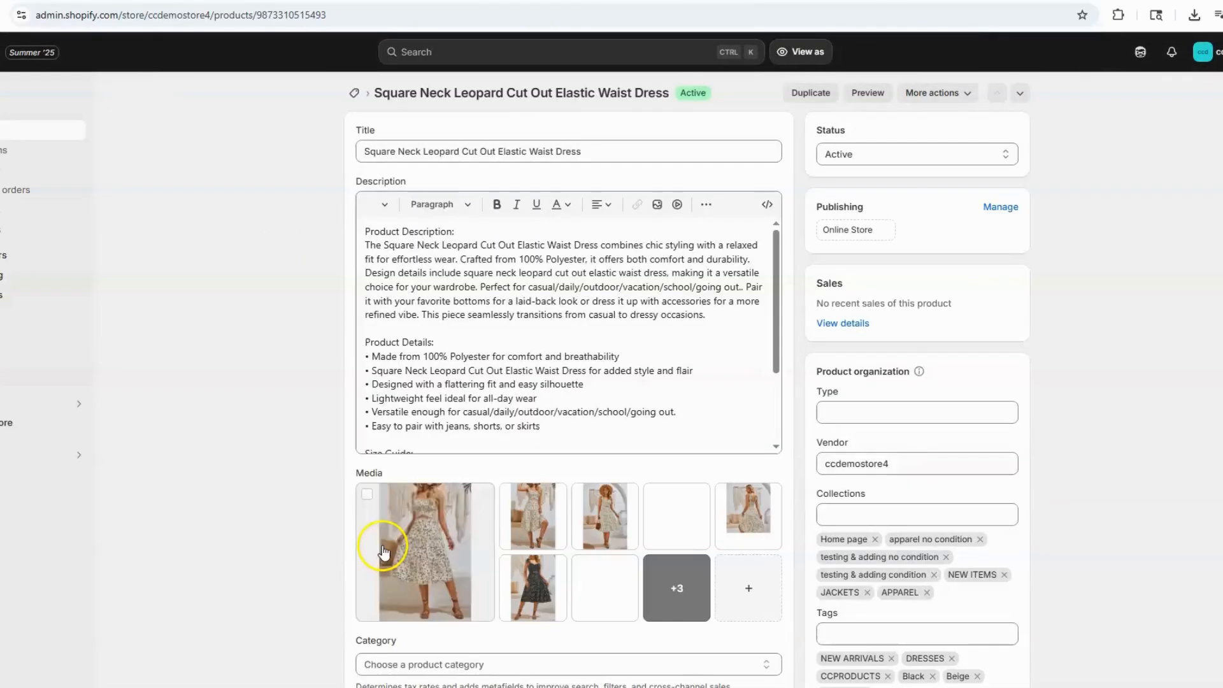
scroll(282, 535, down, 4)
scroll(281, 534, down, 5)
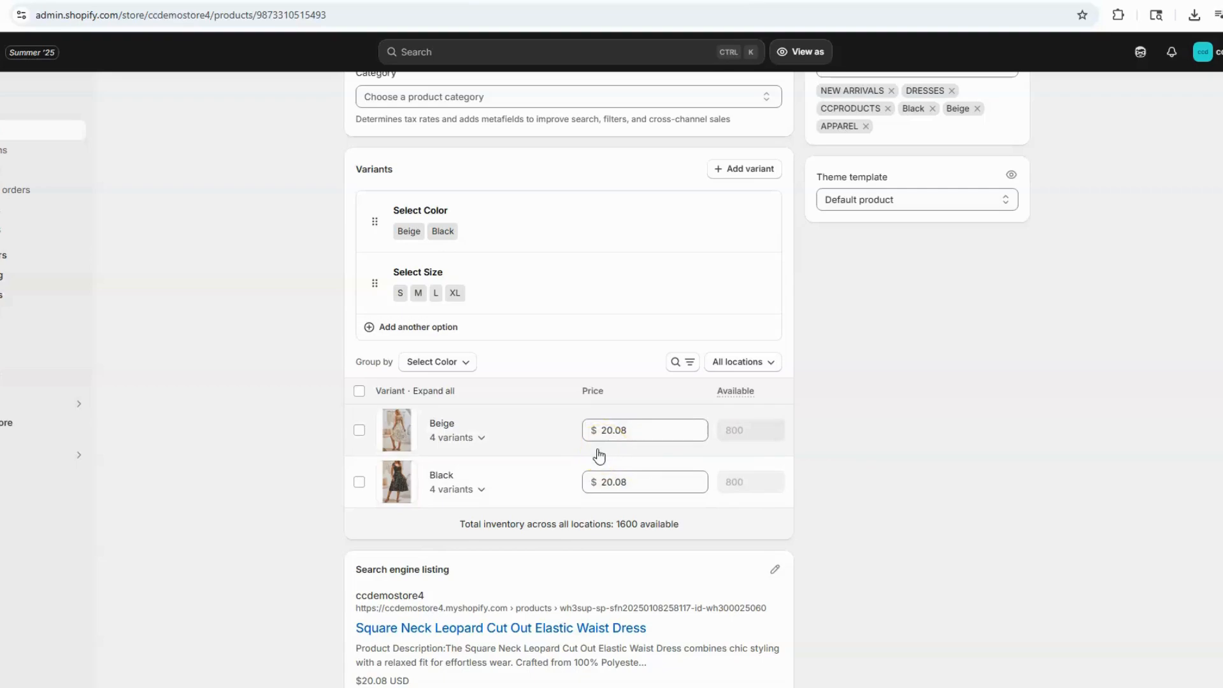
Return to the My Online Fashion Store app, dismiss its announcement and bring the inventory listings into view.
click(38, 462)
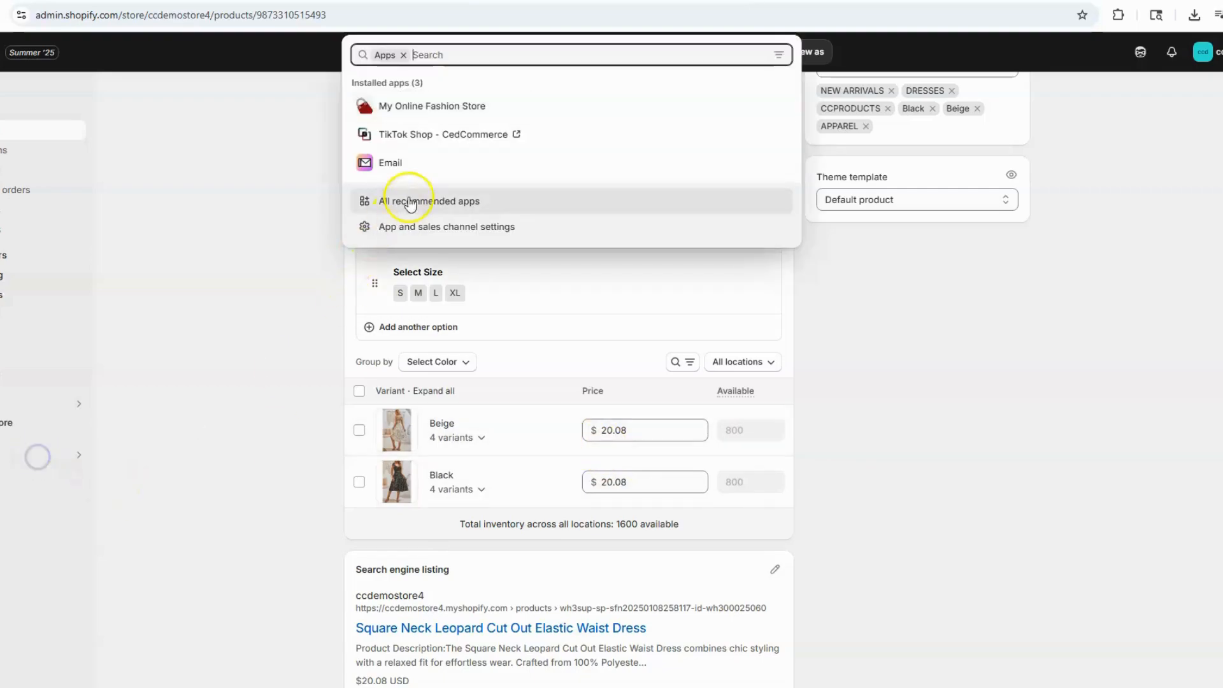
click(382, 108)
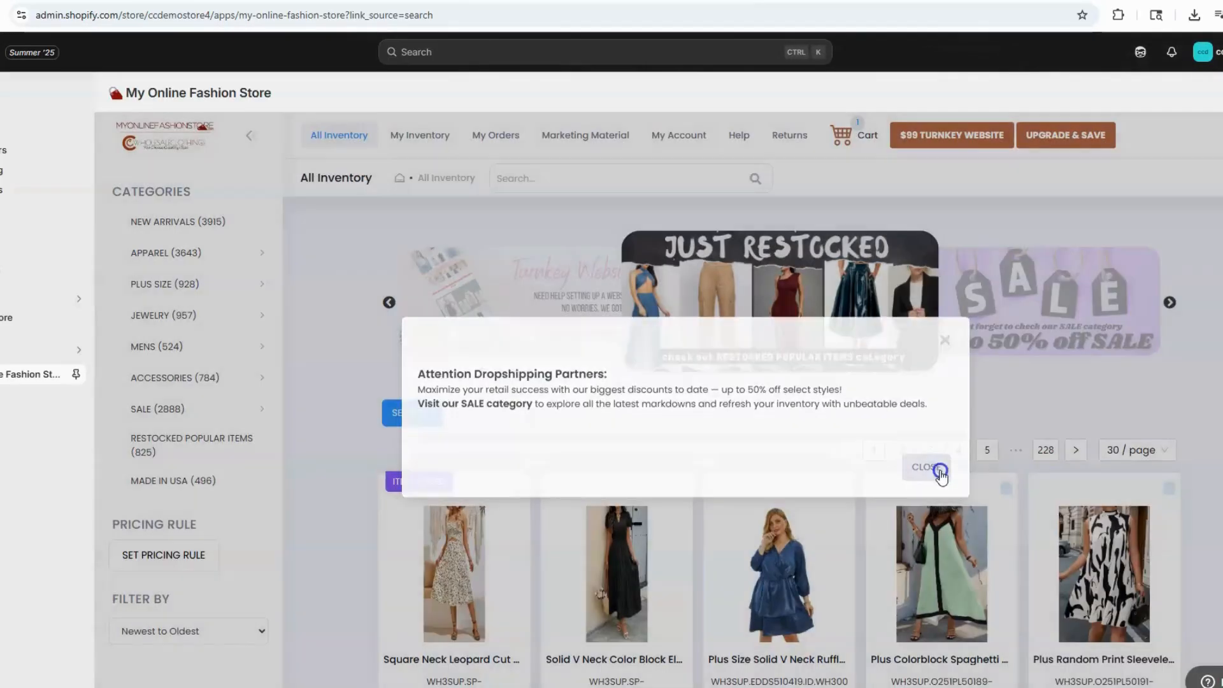
click(931, 468)
scroll(699, 494, down, 1)
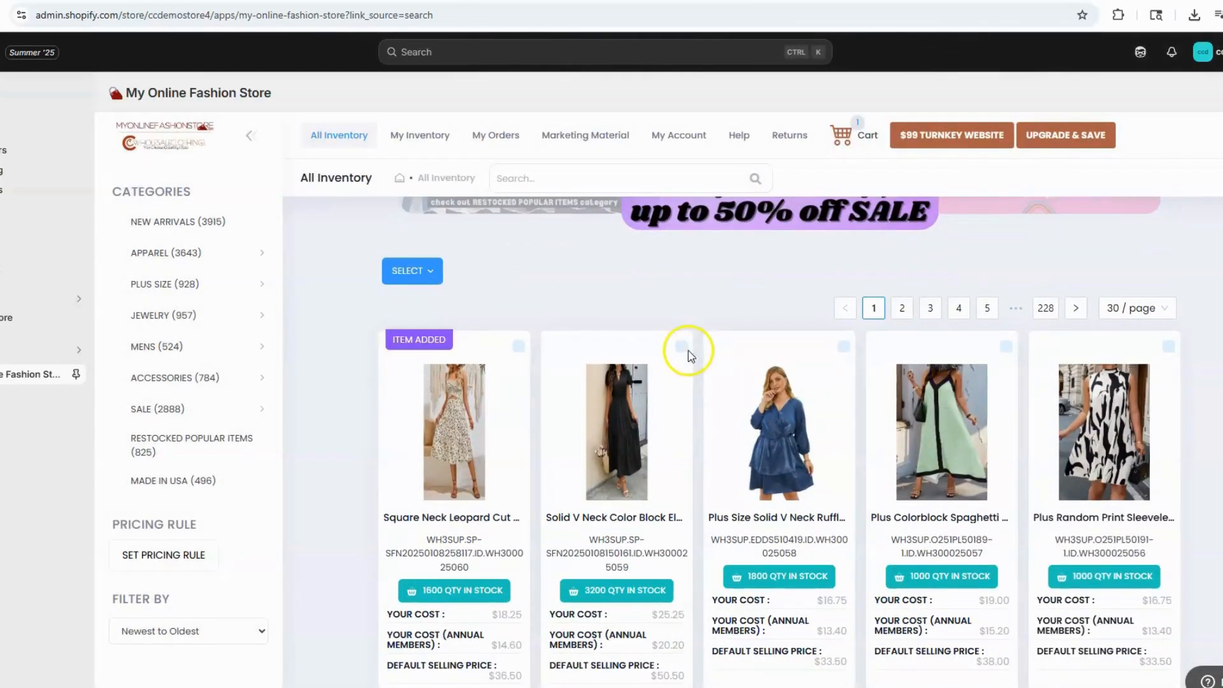
Select the second, third and fourth dresses, preview adding them to Shopify with the 10%markup rule, and cancel.
click(682, 346)
click(844, 345)
click(1007, 348)
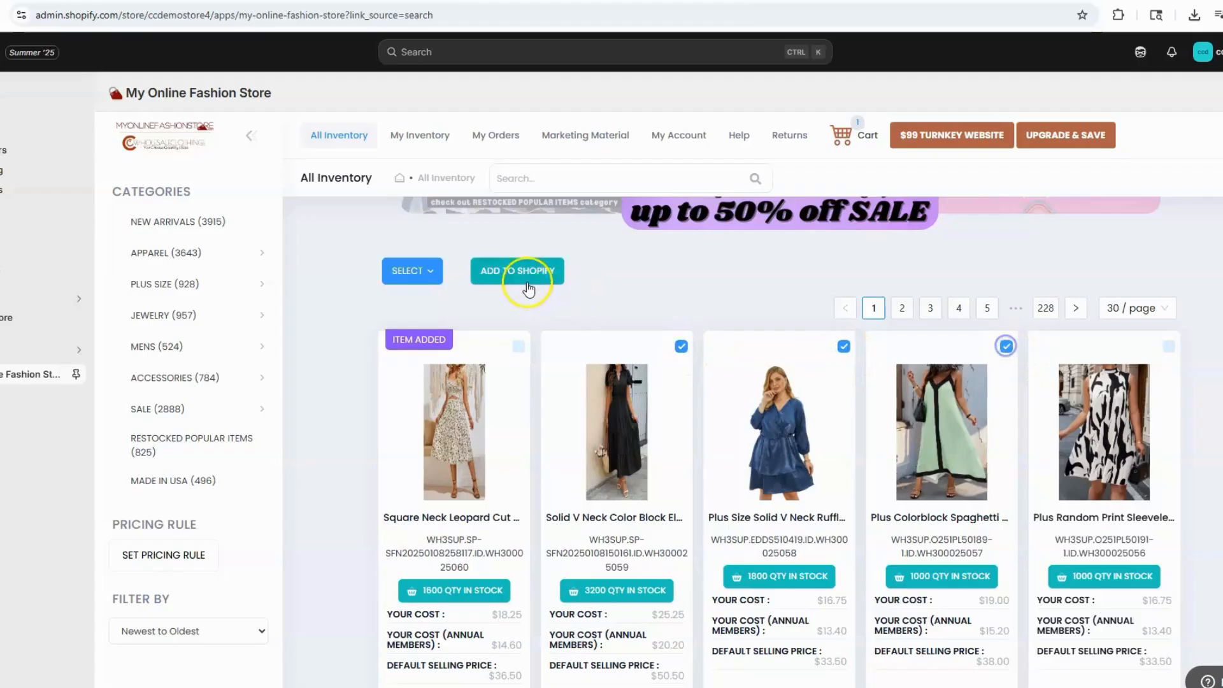
click(518, 271)
click(460, 282)
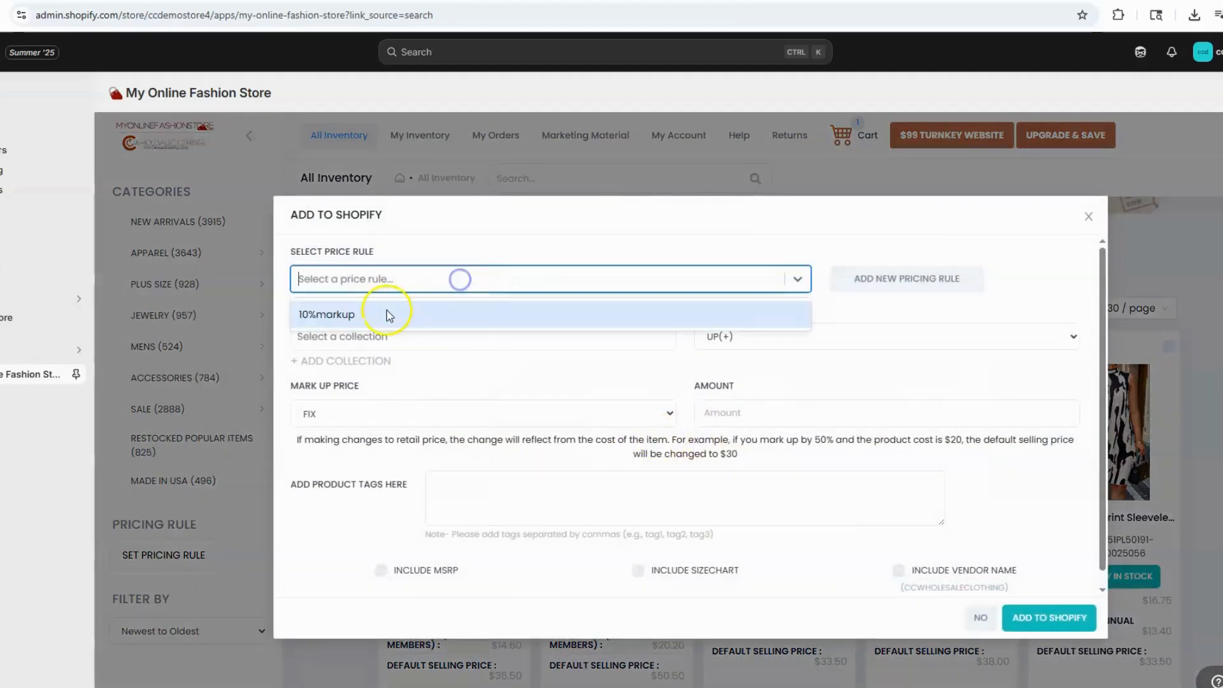
click(385, 314)
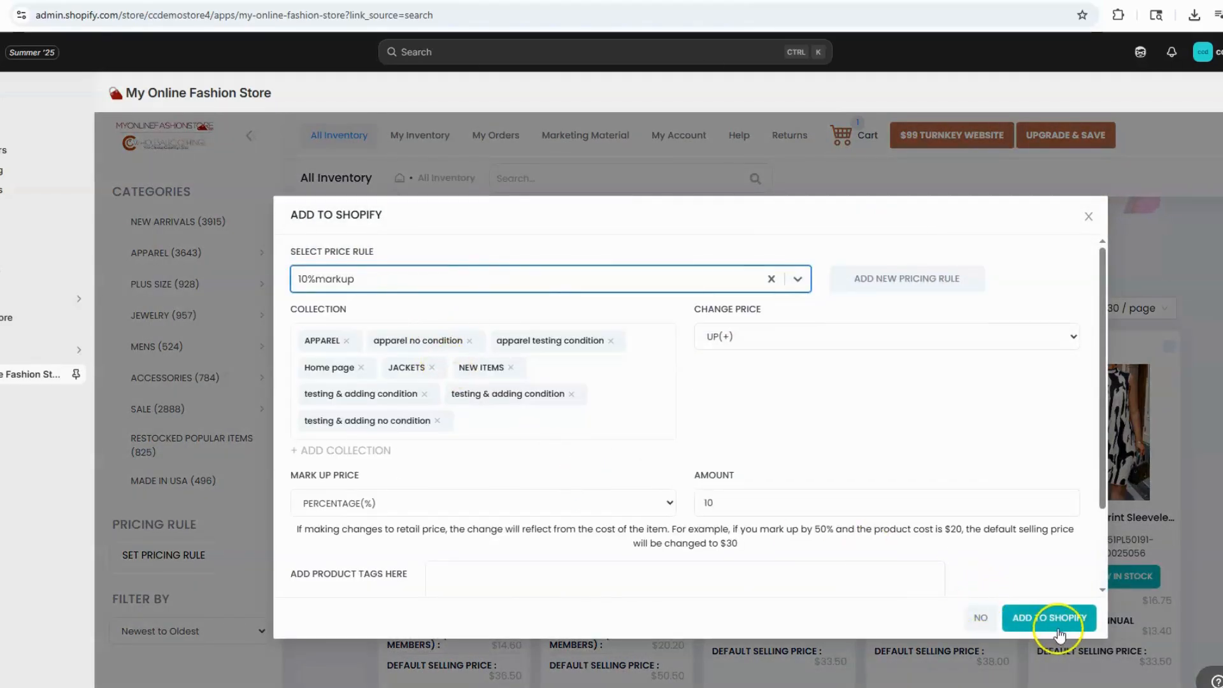
click(979, 618)
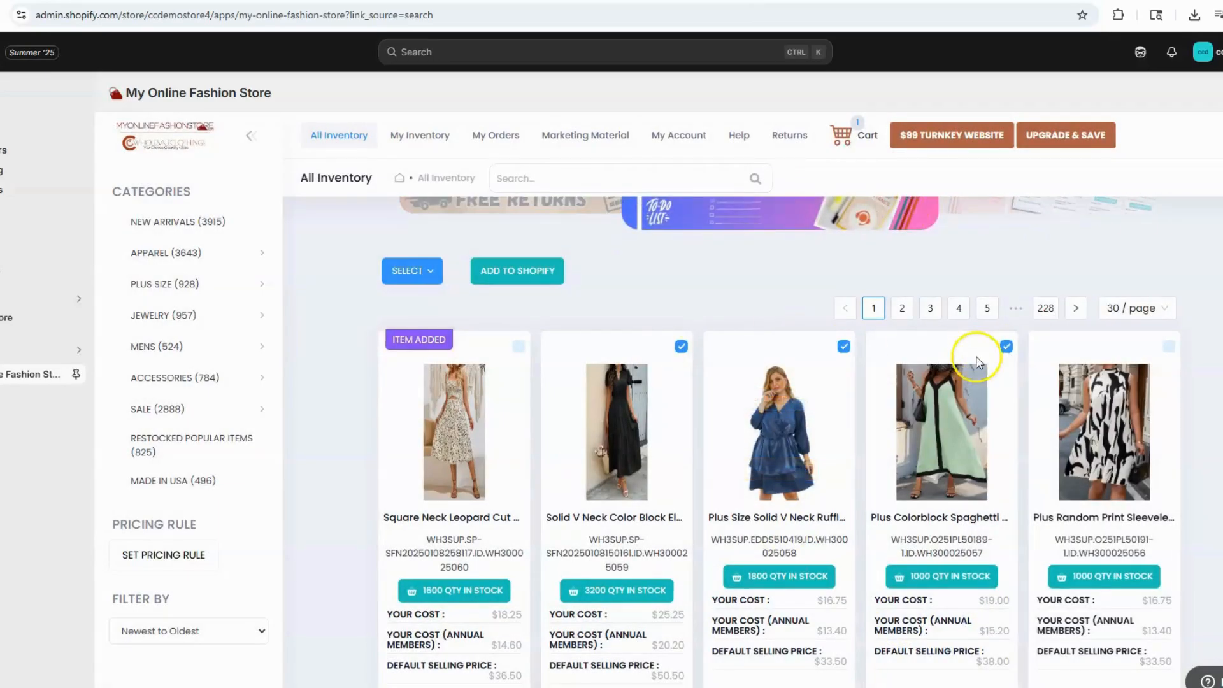
Start a new pricing rule and enter 50%markup as its name.
click(191, 576)
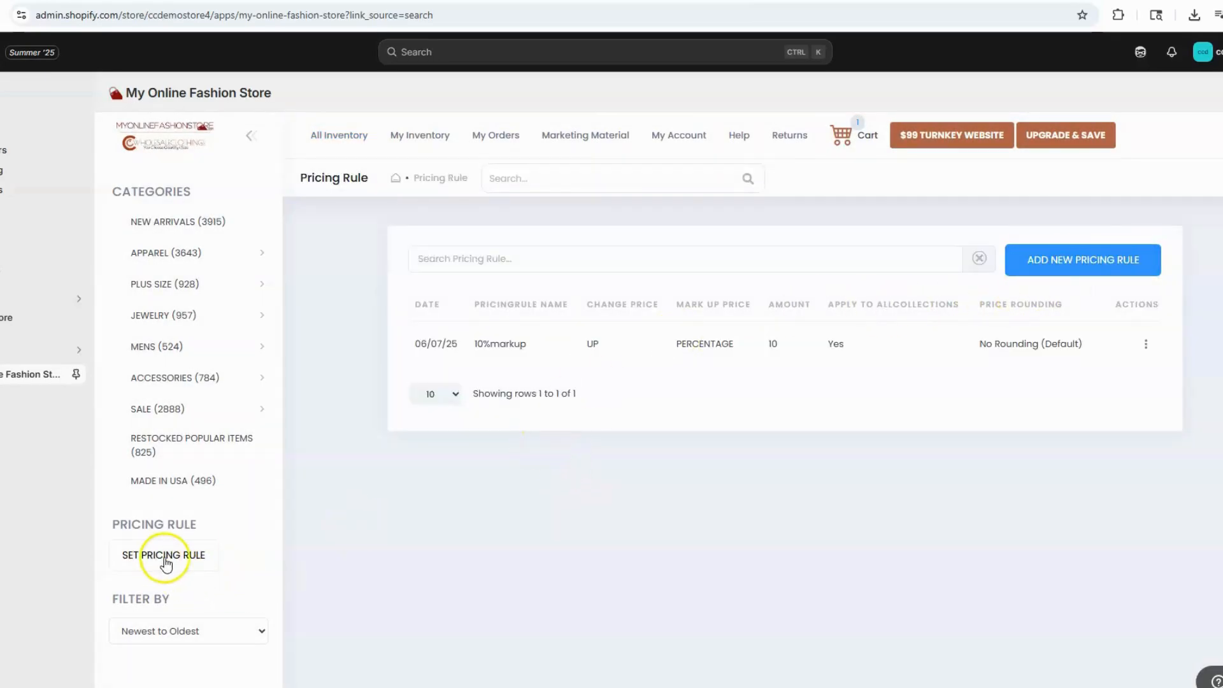
click(1091, 267)
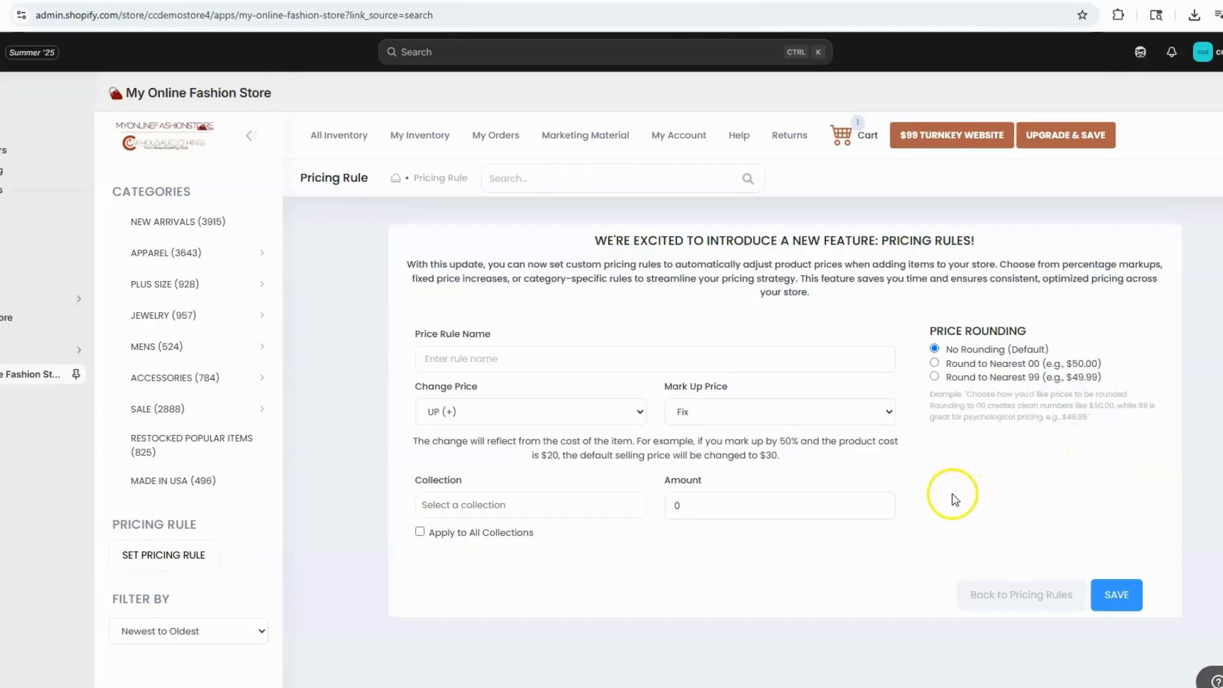
click(468, 357)
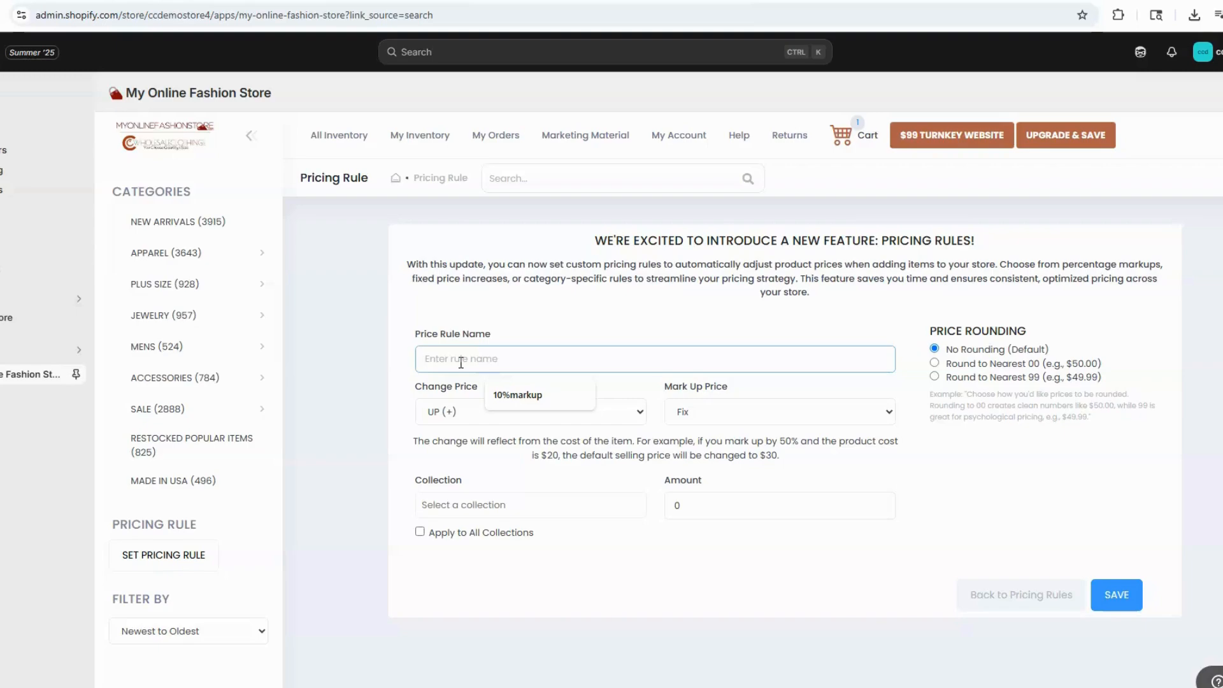
text(50%markup)
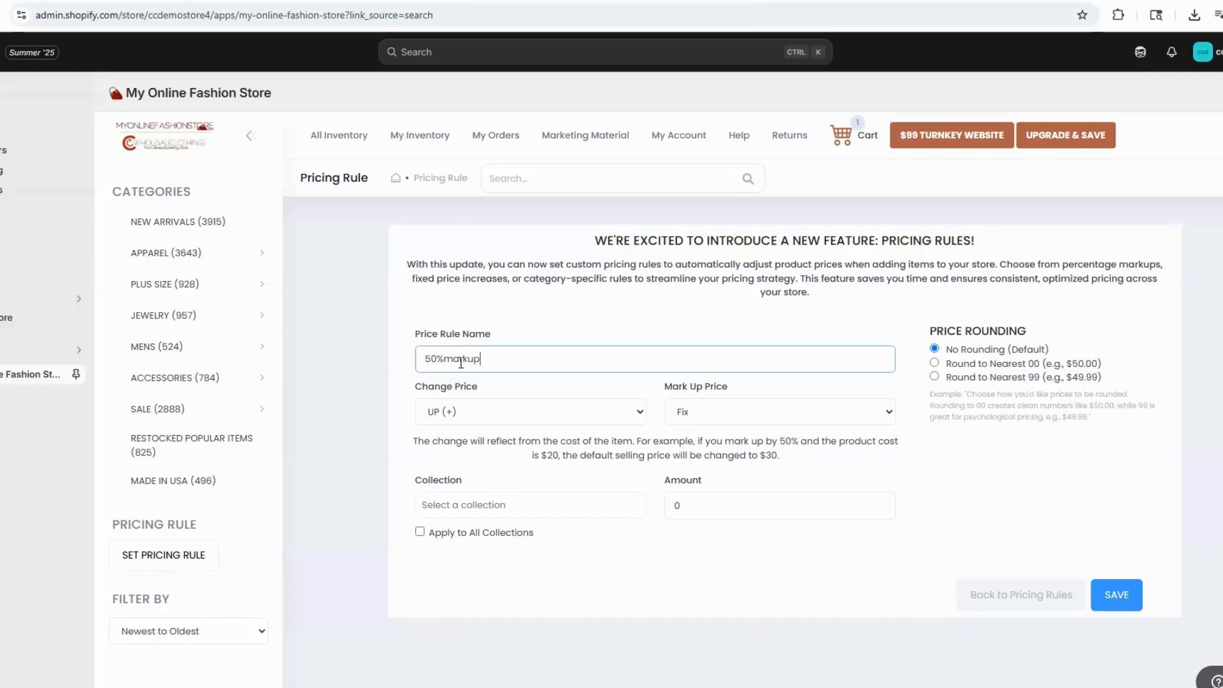
click(699, 413)
click(708, 455)
click(698, 412)
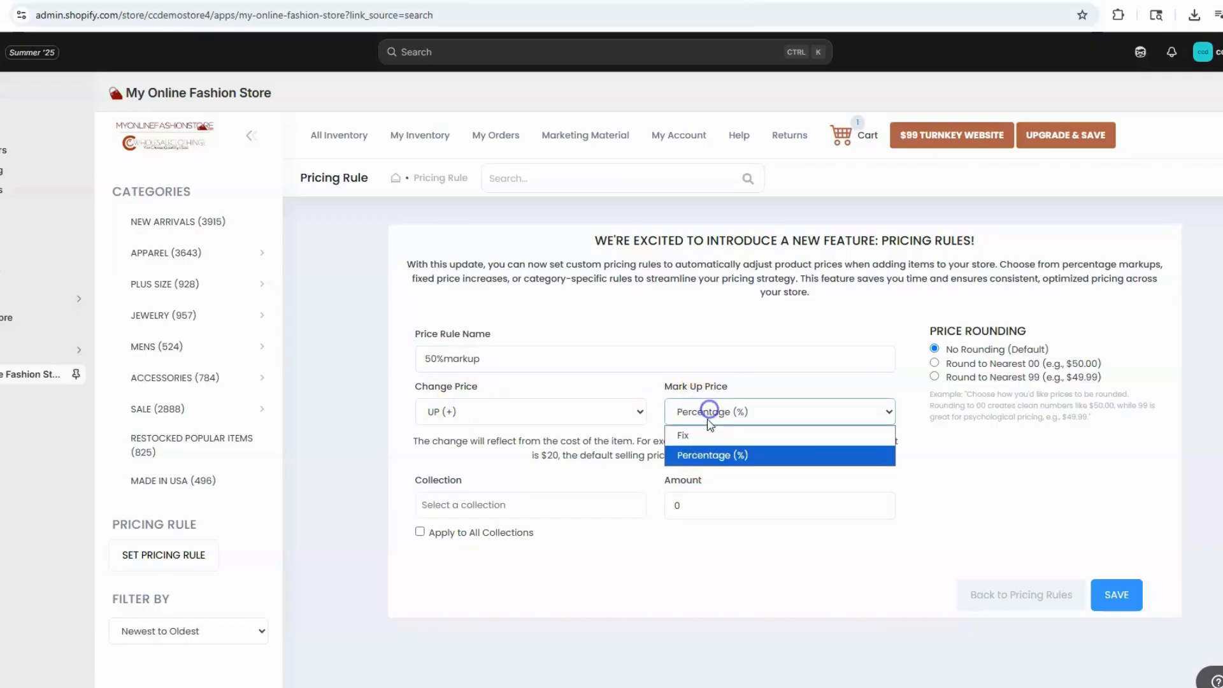
click(703, 439)
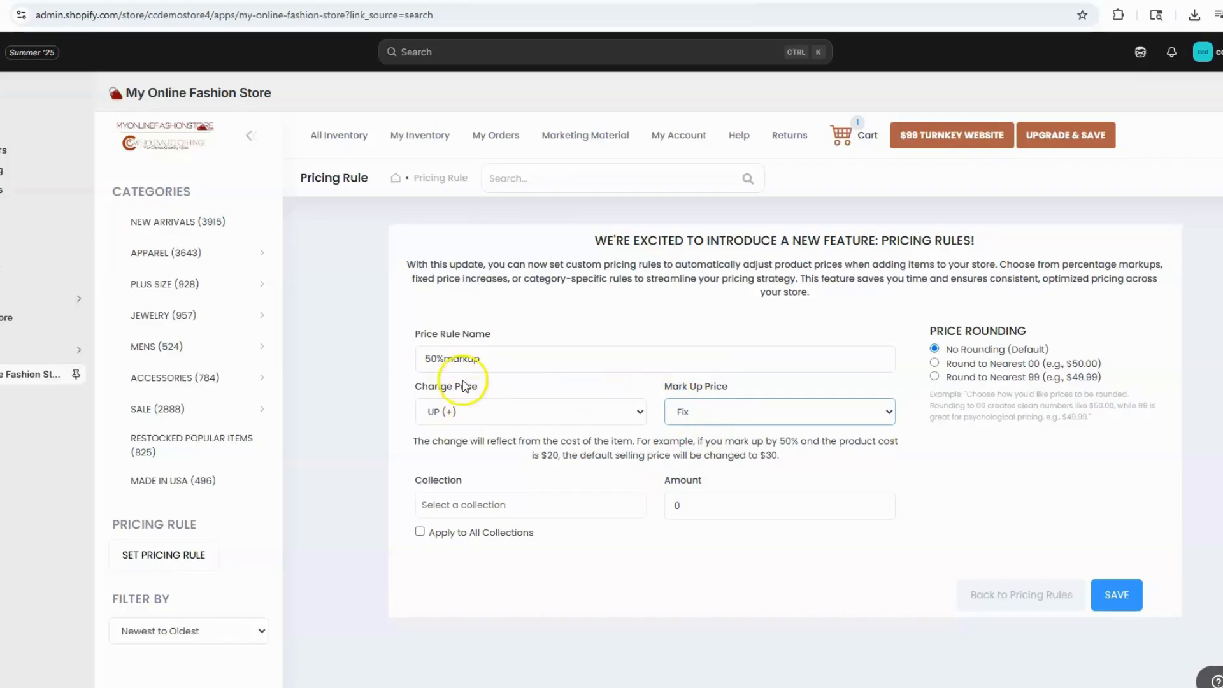
Rename the new pricing rule as 20markupdollar.
drag(440, 358, 556, 358)
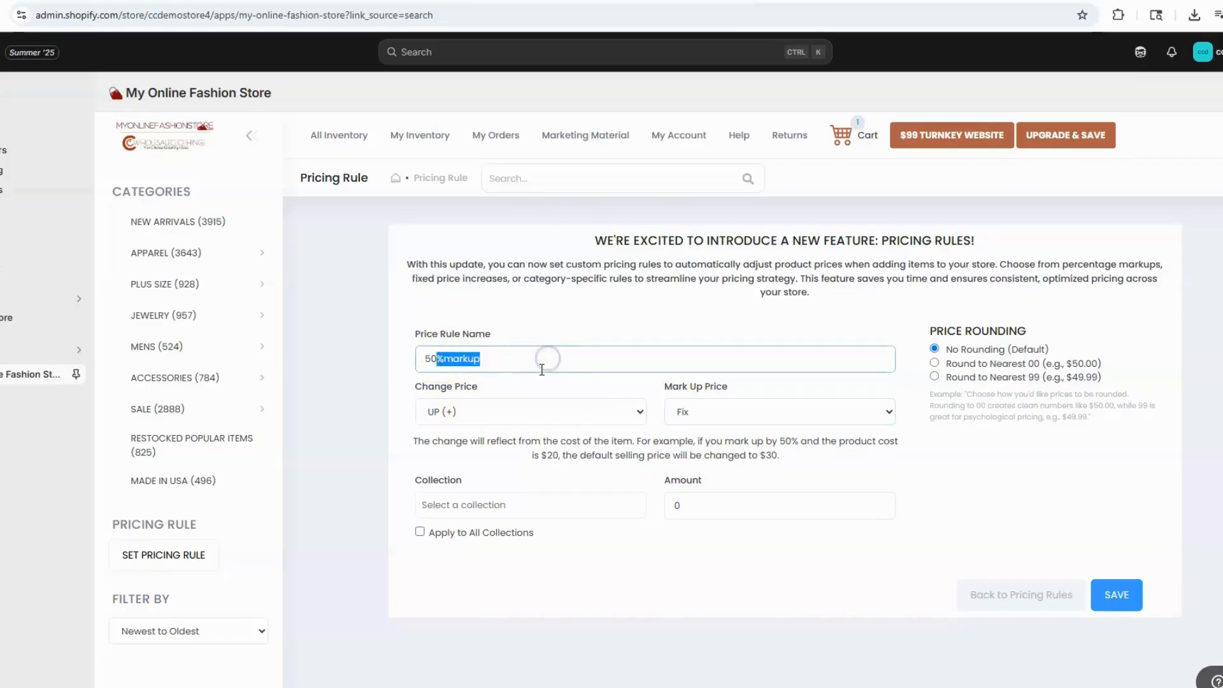
key(BackSpace)
key(BackSpace)
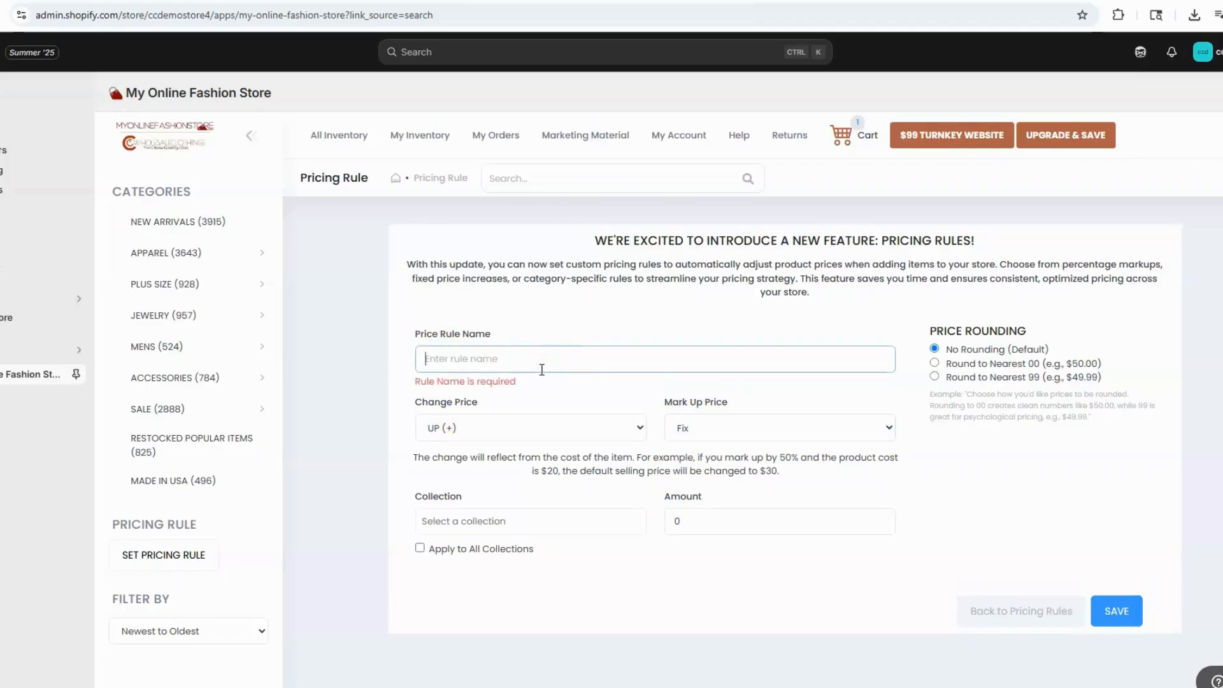
text(20)
click(508, 362)
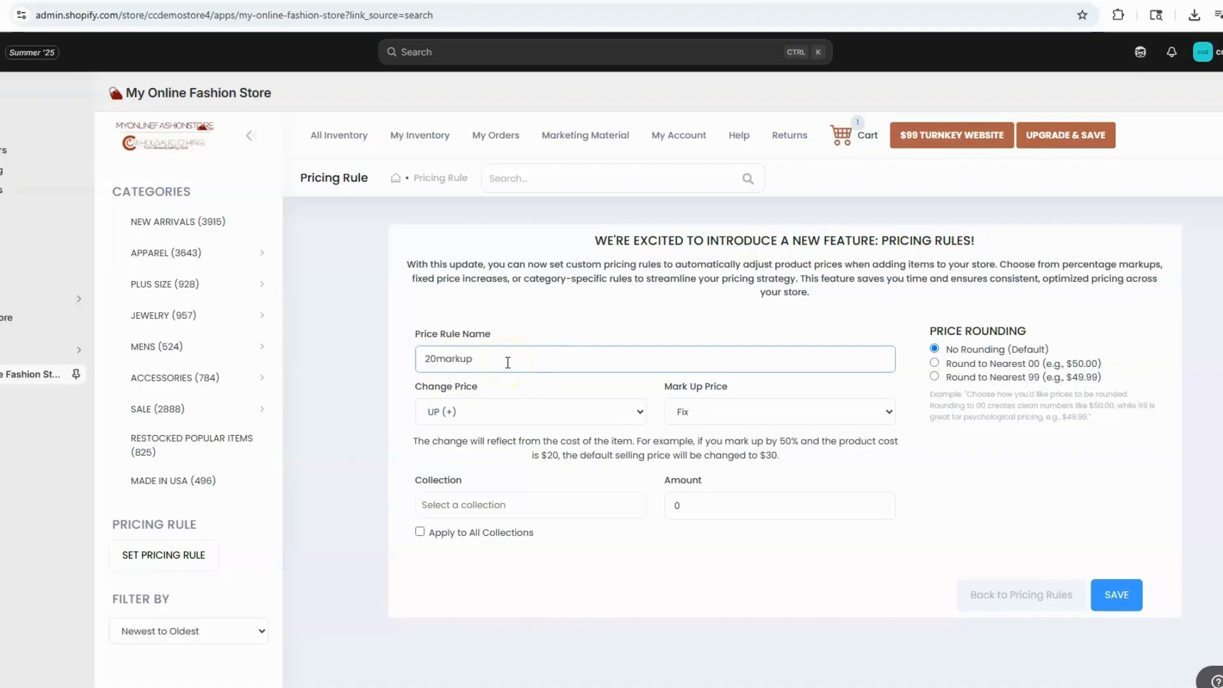
click(402, 433)
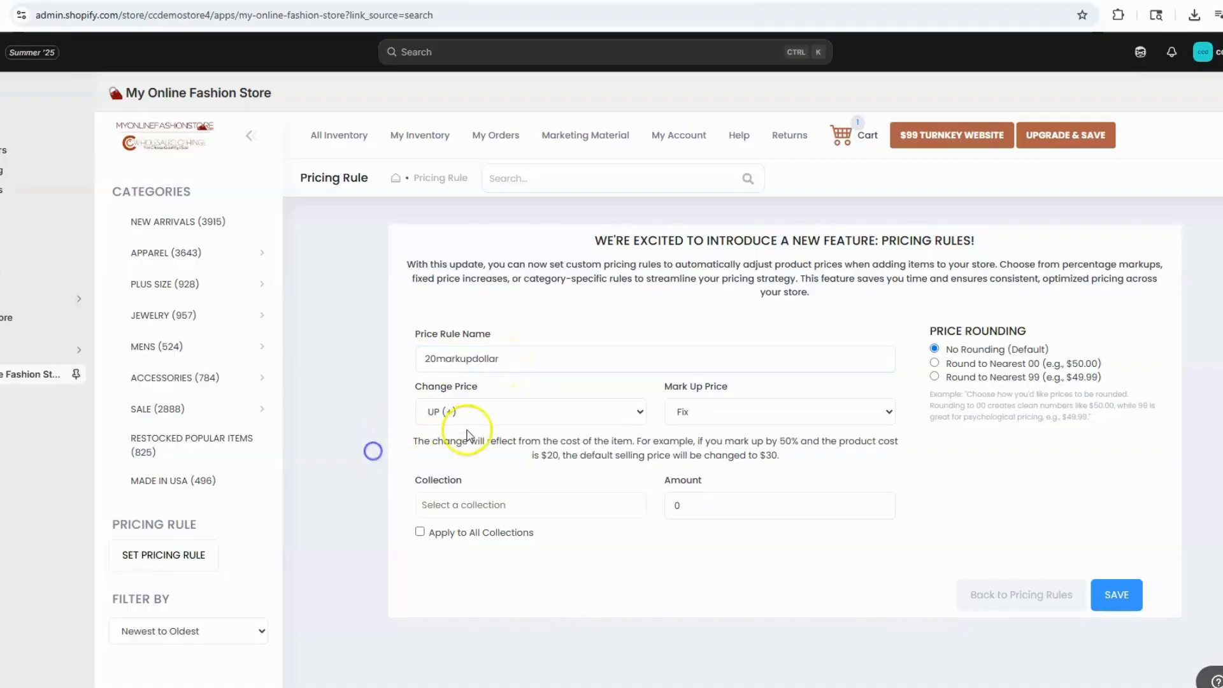
Keep the rule's mark up type as Fix and assign the rule to the APPAREL collection.
click(706, 411)
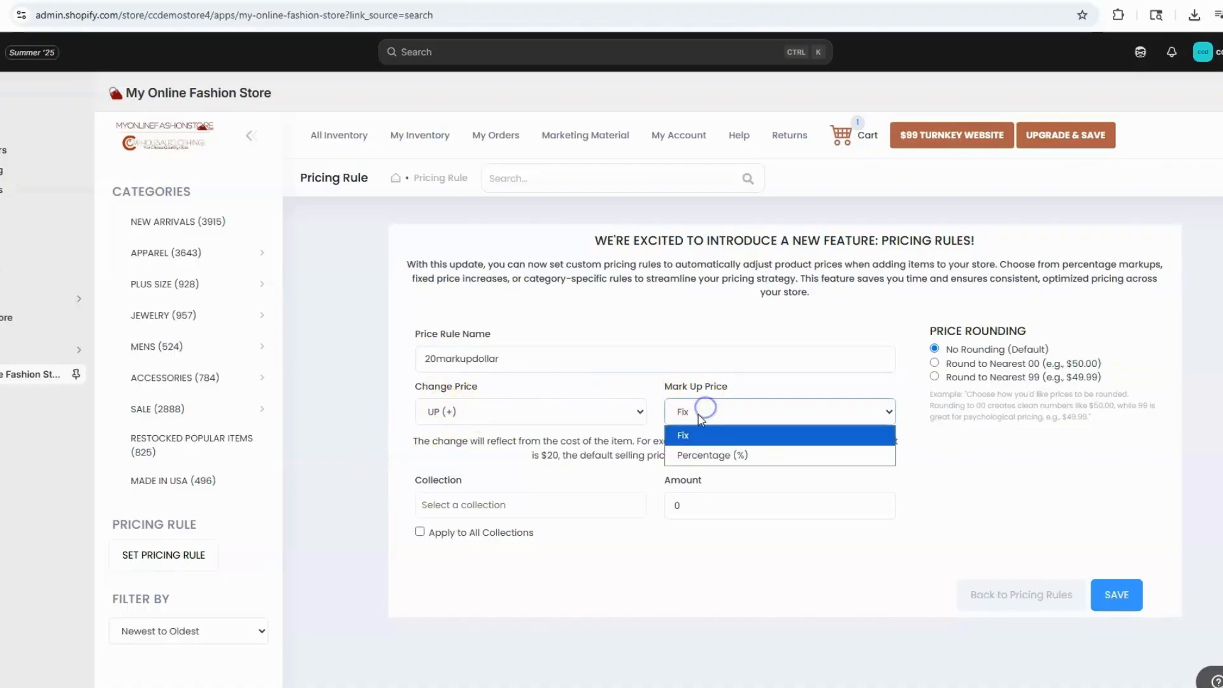
click(490, 506)
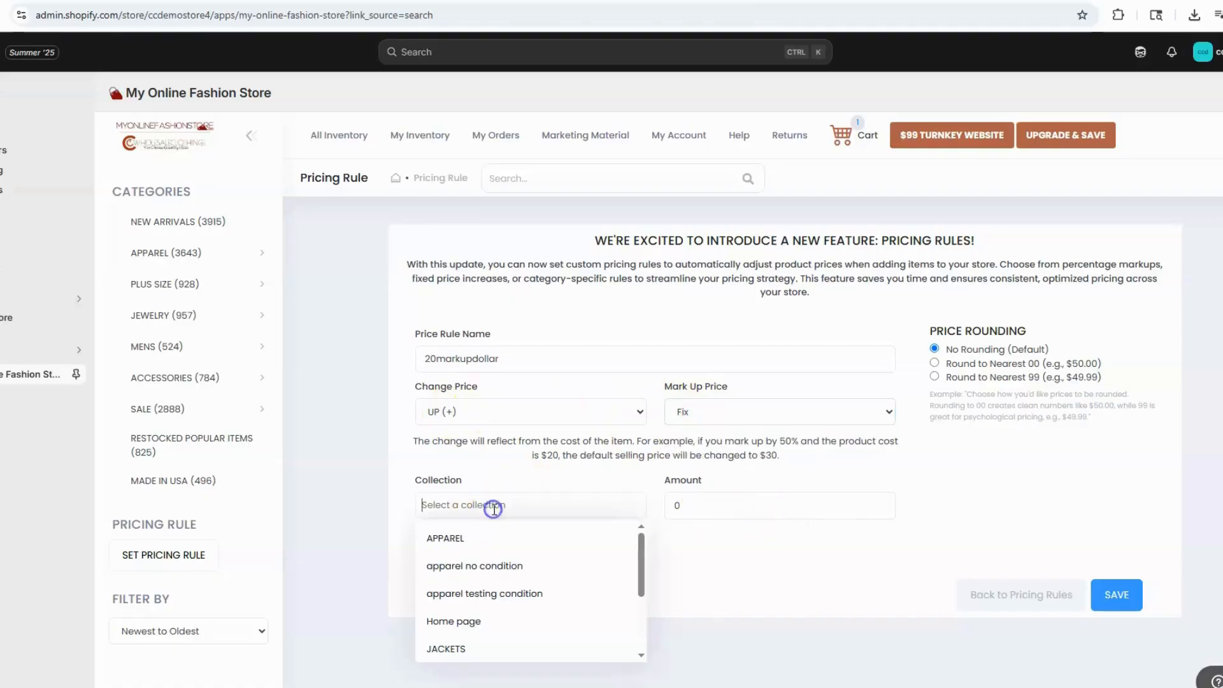
click(453, 539)
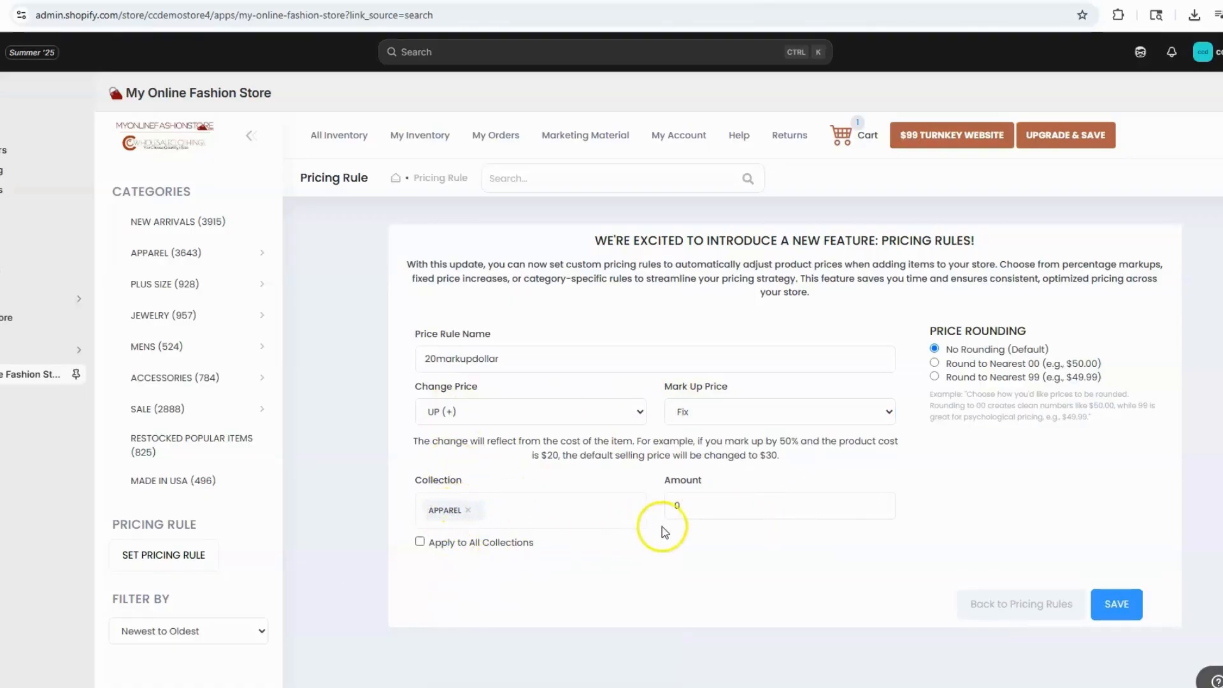
Set the rule's amount to 20 and its price rounding to Round to Nearest 99.
click(660, 504)
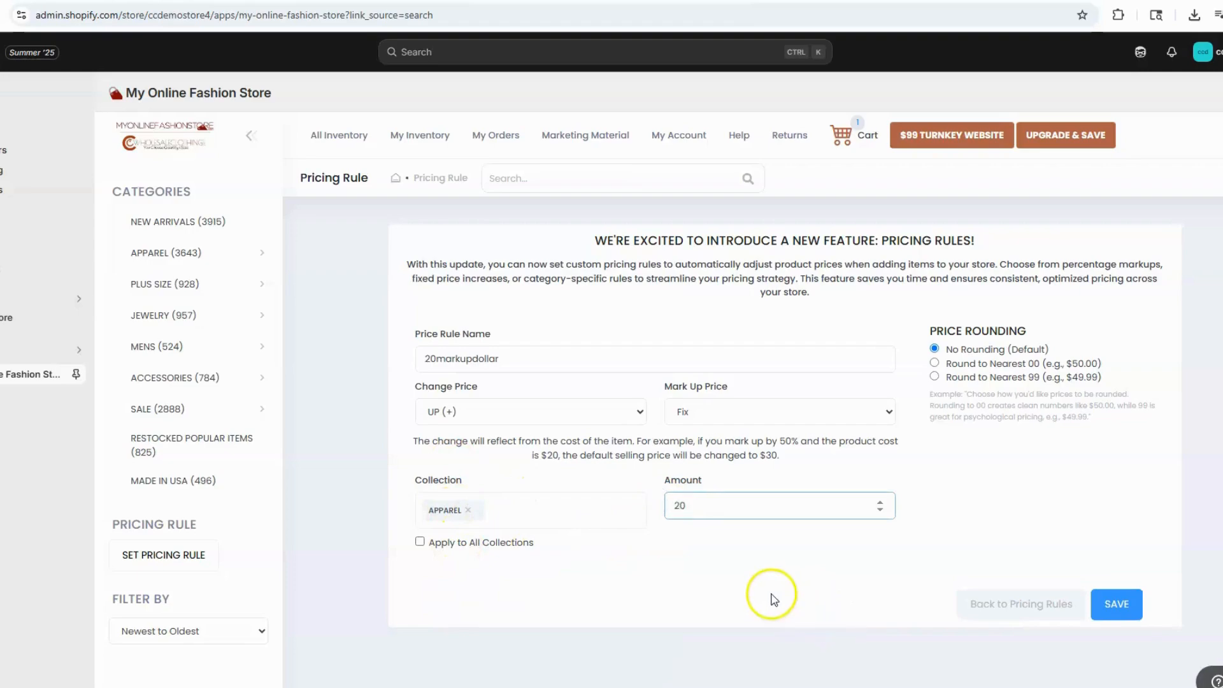
click(721, 566)
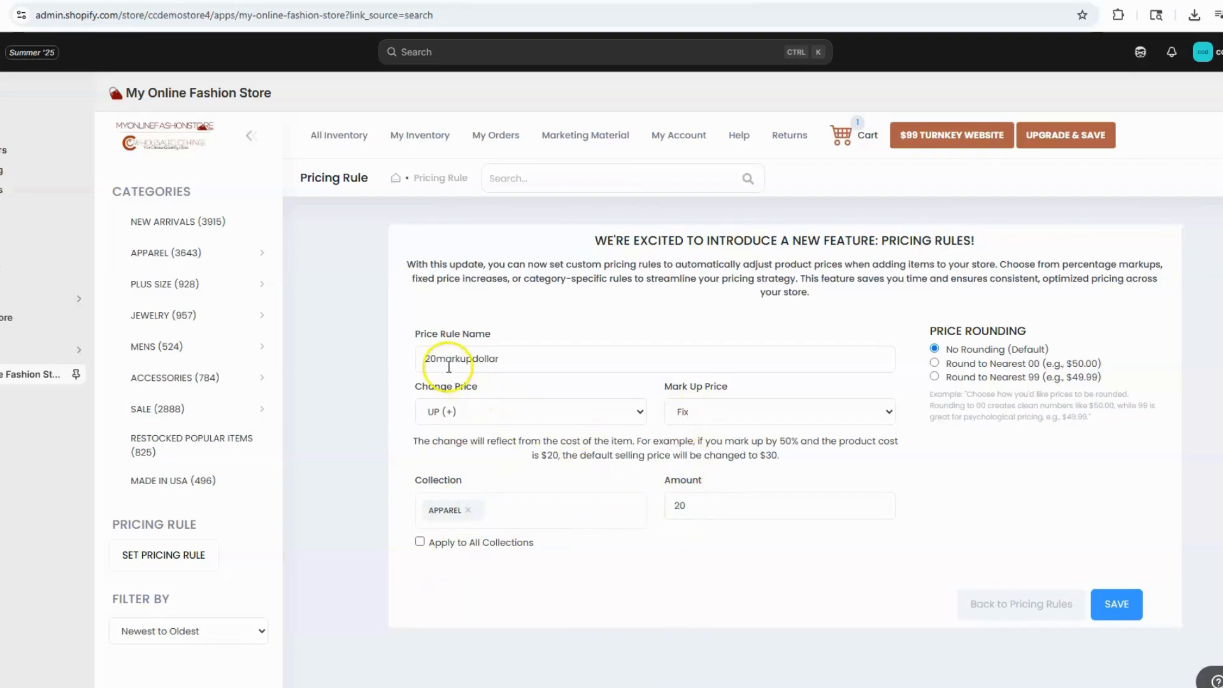
click(934, 379)
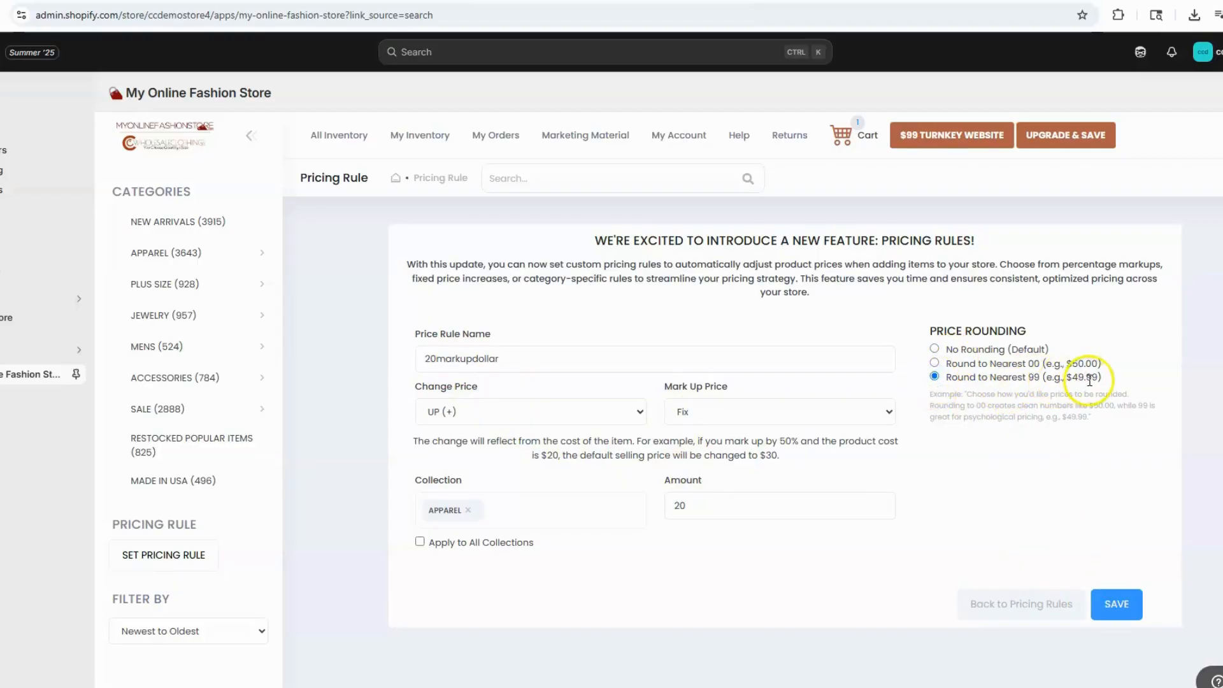
Save the 20markupdollar pricing rule and find the Solid V Neck Color Block dress in the full inventory.
click(1119, 606)
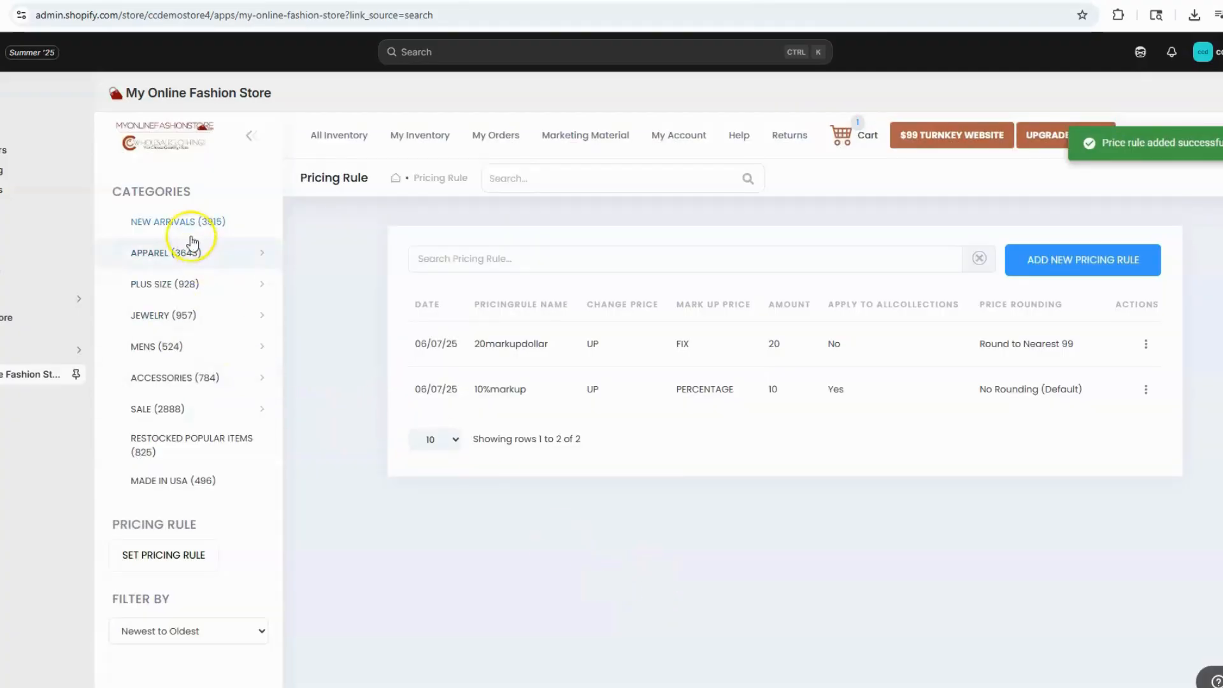
click(339, 135)
scroll(653, 489, down, 1)
scroll(652, 489, down, 2)
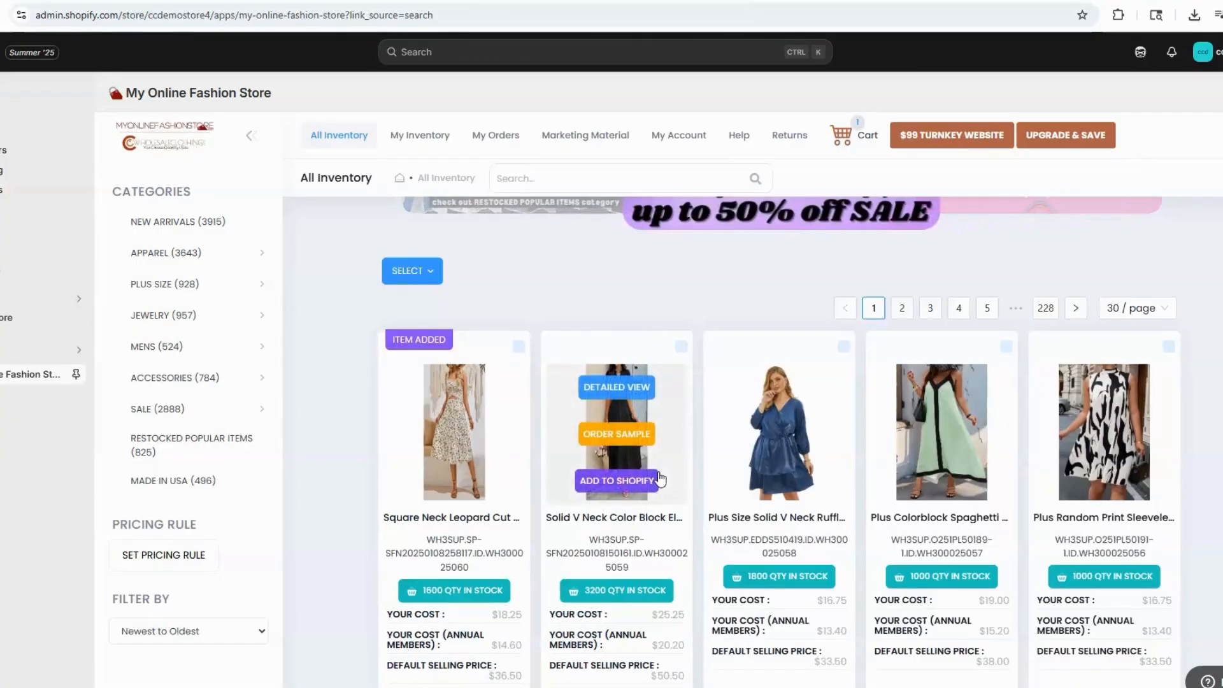
scroll(656, 510, down, 1)
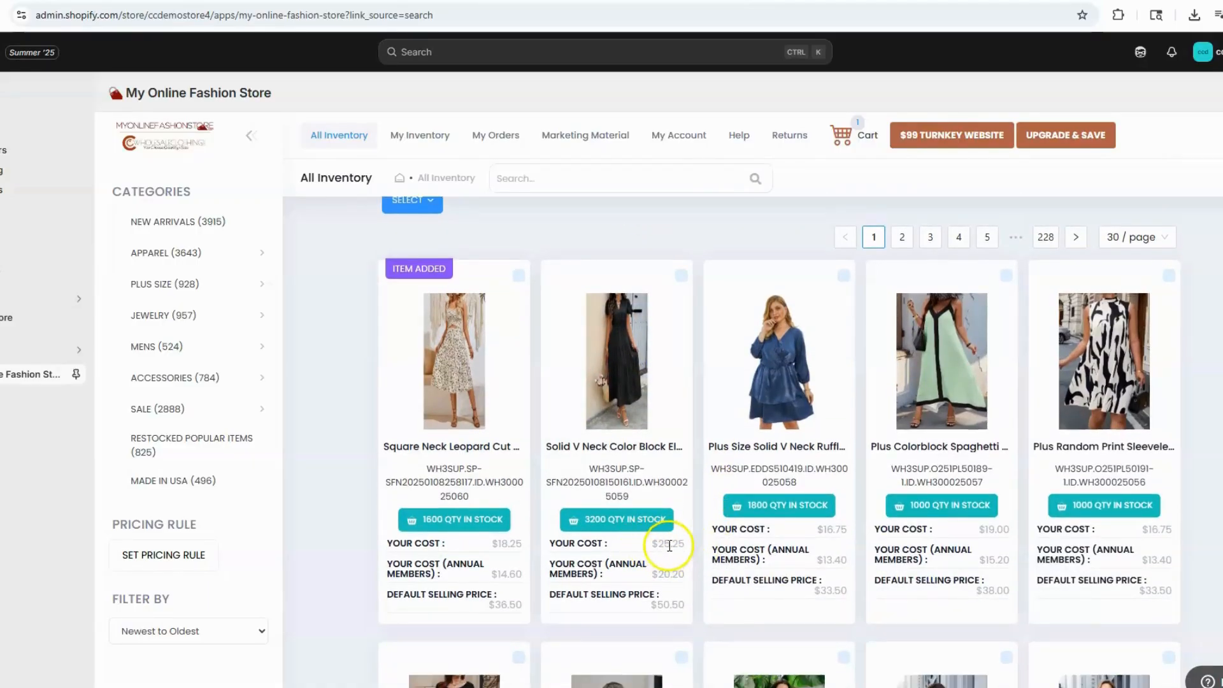
scroll(649, 484, up, 1)
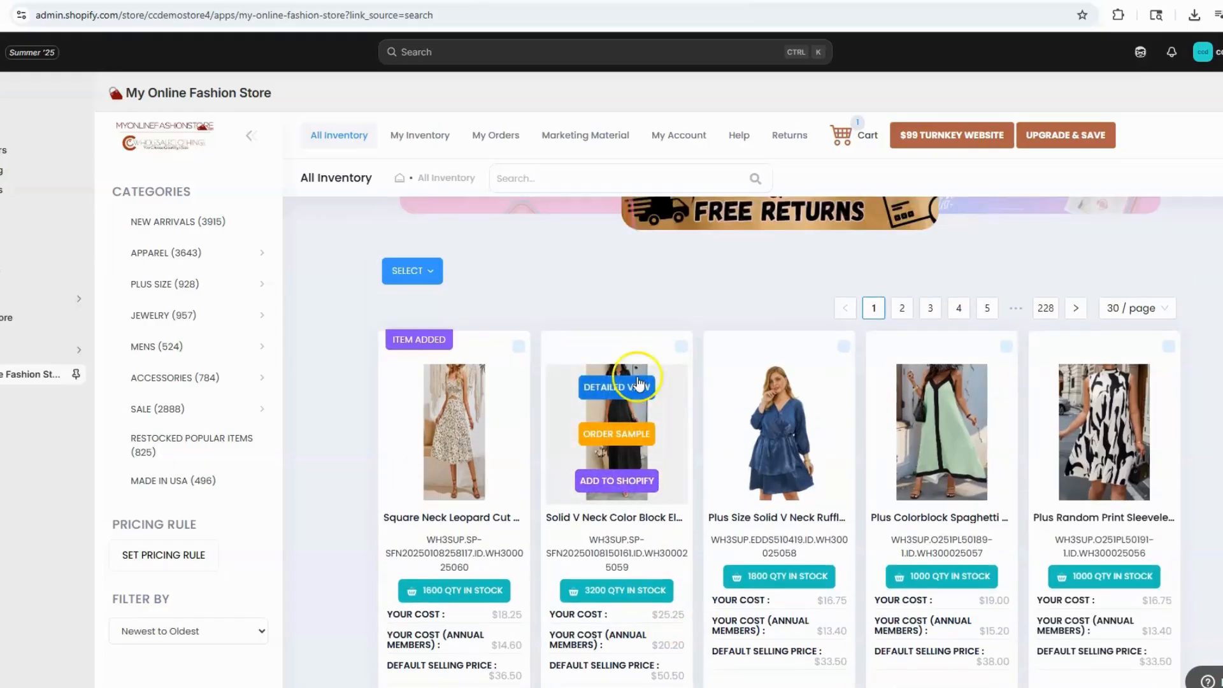
Add the Solid V Neck Color Block dress to Shopify using the 20markupdollar price rule.
click(617, 483)
click(442, 281)
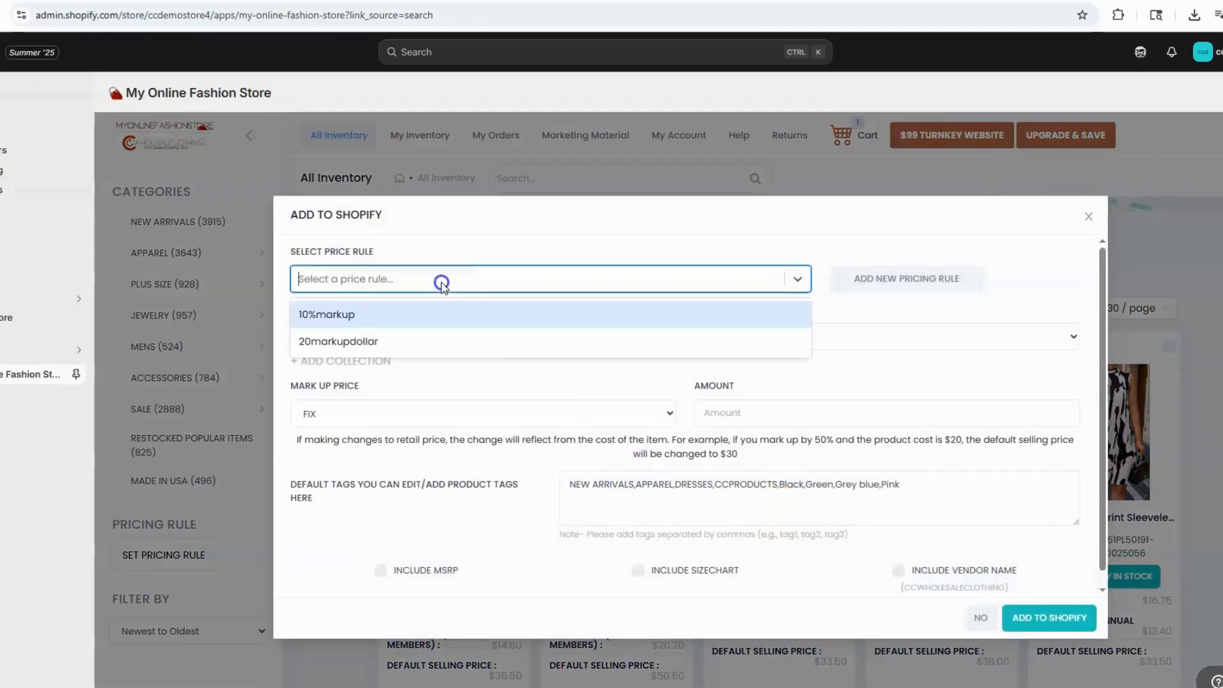
click(340, 343)
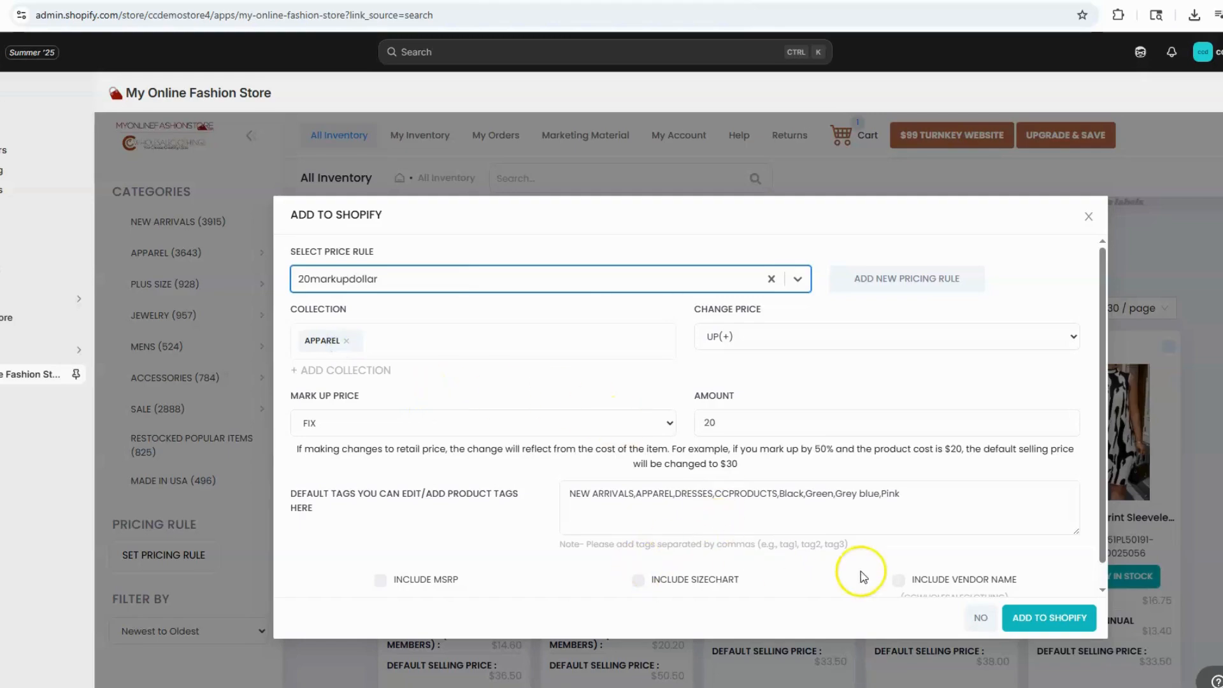
click(1045, 618)
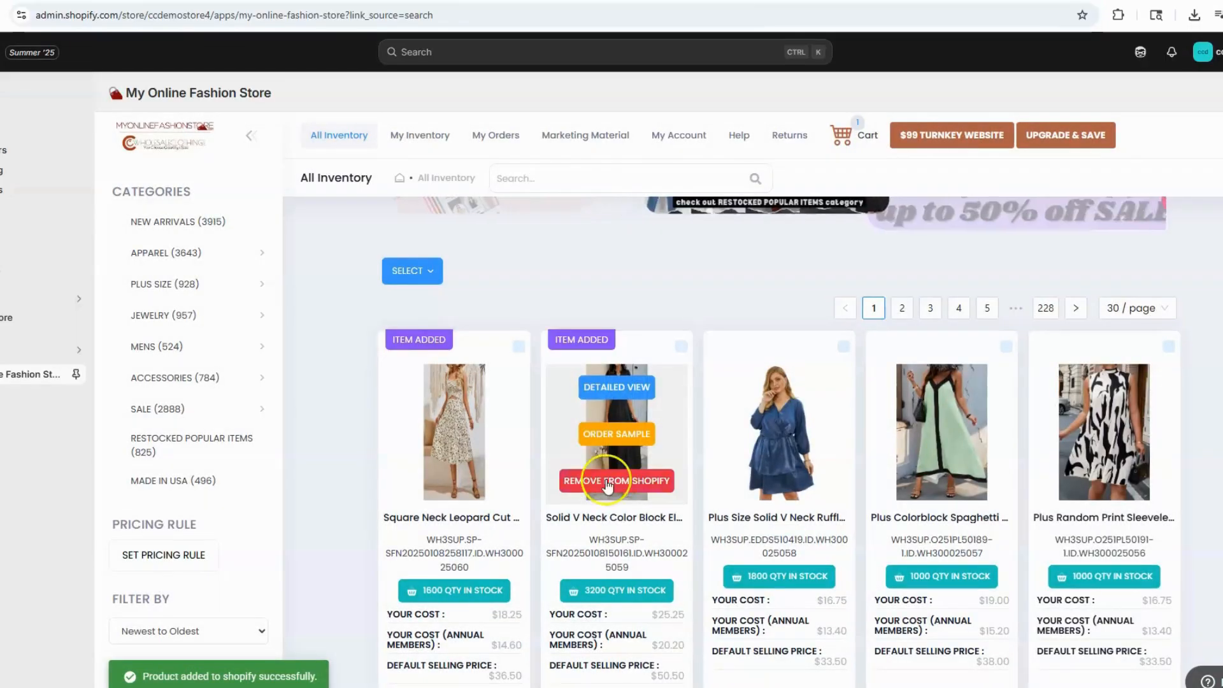
Open the Solid V Neck Color Block Elastic Waist Dress in the Shopify products and check its variant prices.
click(44, 155)
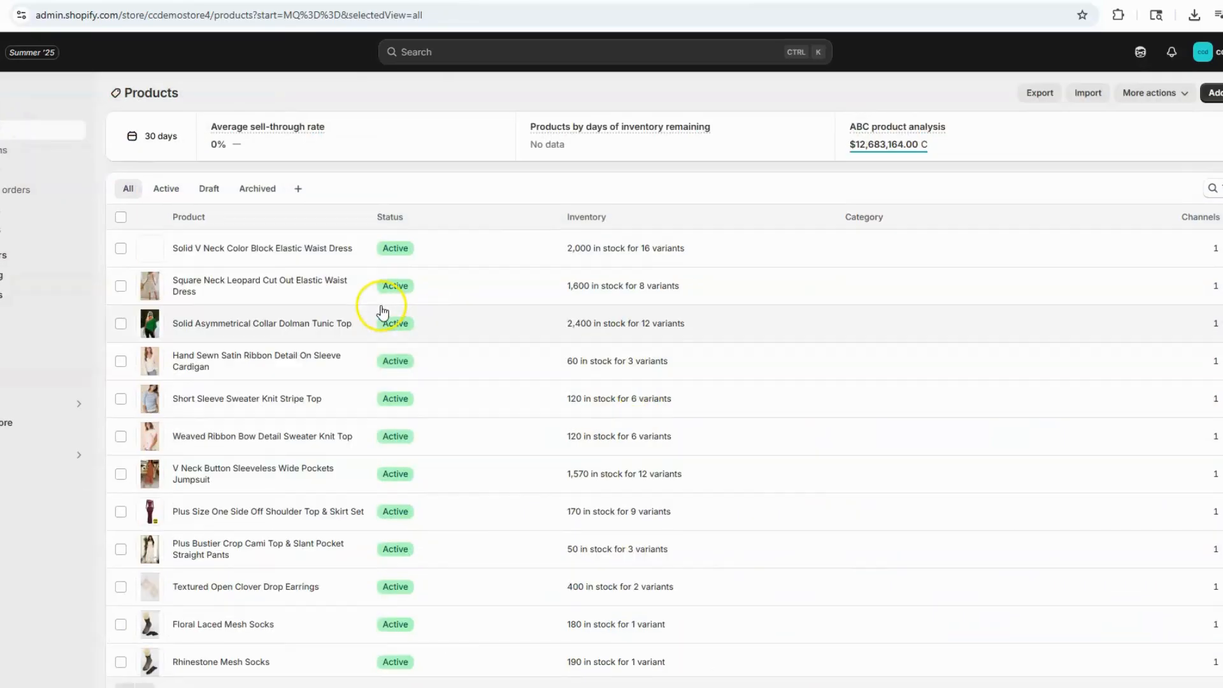
click(272, 249)
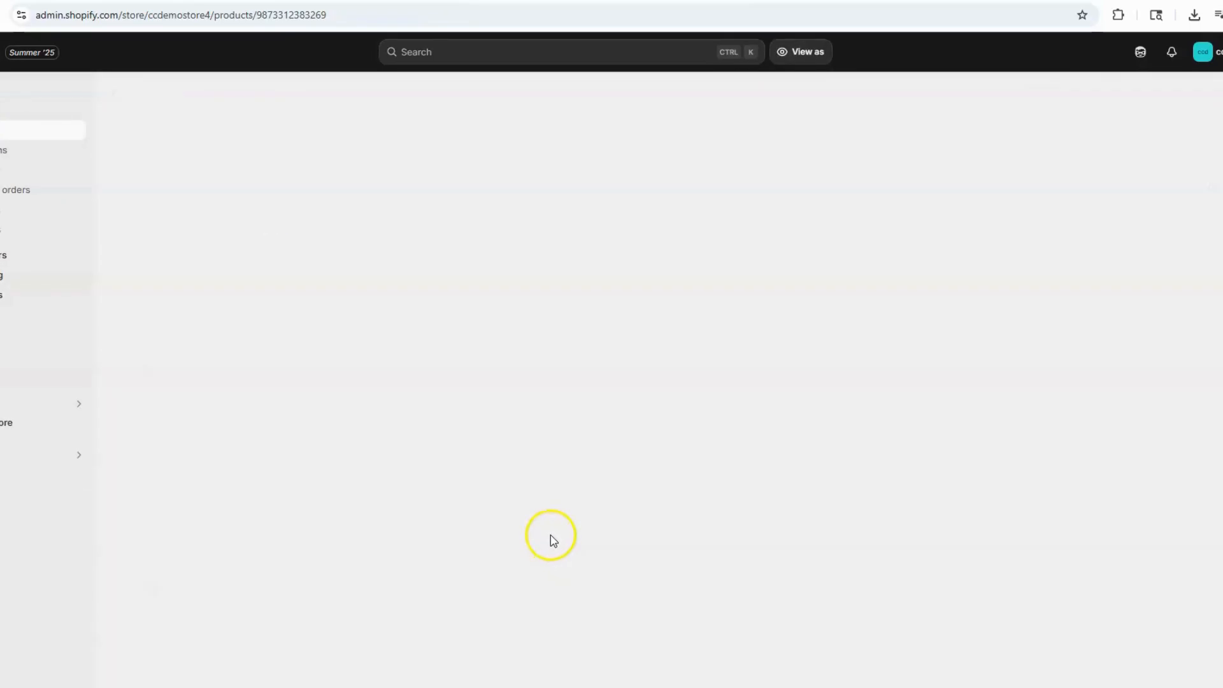
scroll(376, 559, down, 6)
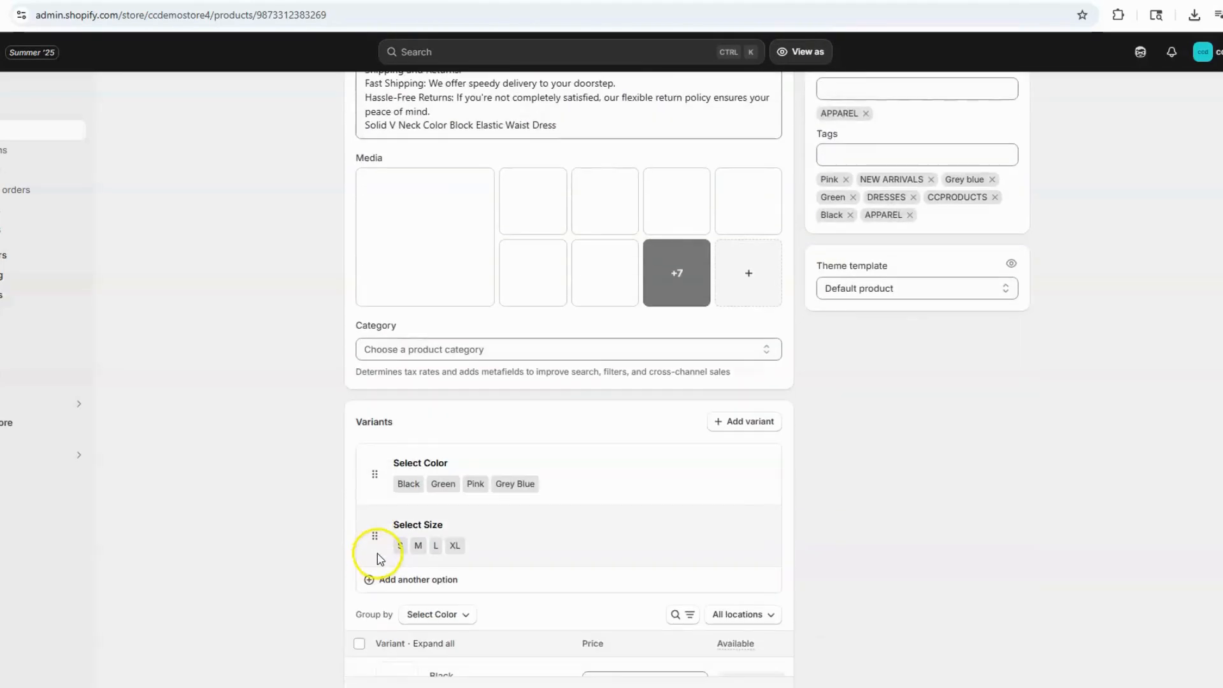
scroll(380, 560, down, 4)
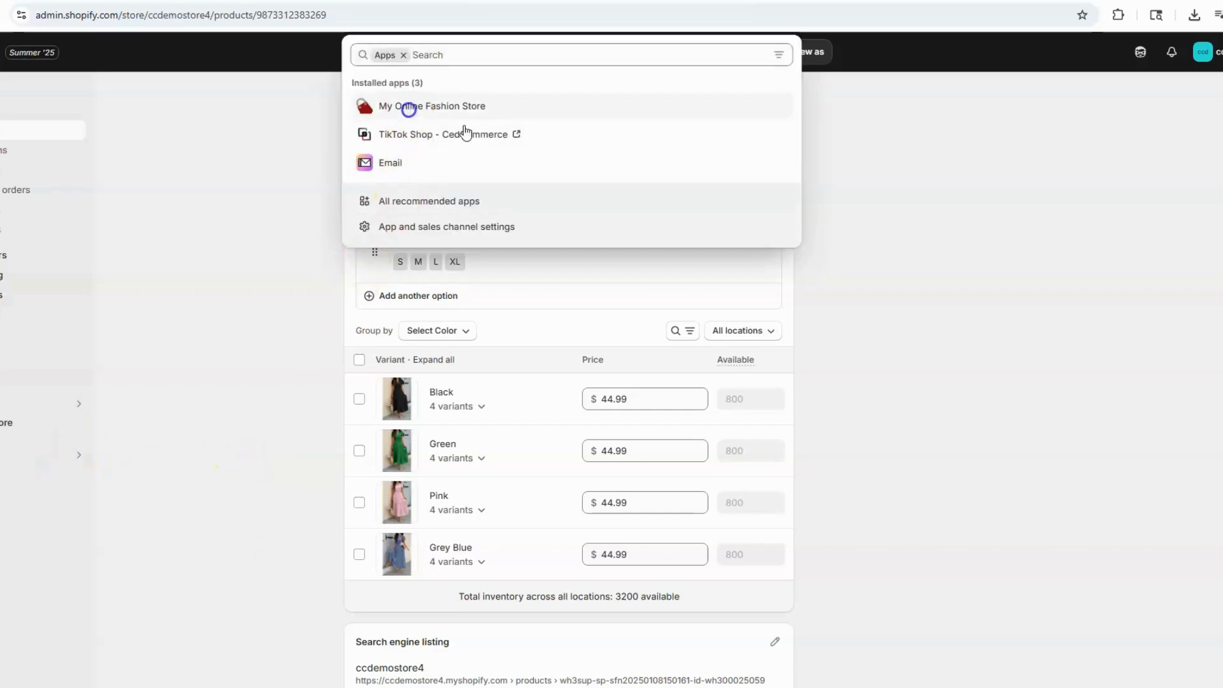
Return to the My Online Fashion Store app, dismiss the promotional notice and review the added dresses' costs in the inventory.
click(409, 108)
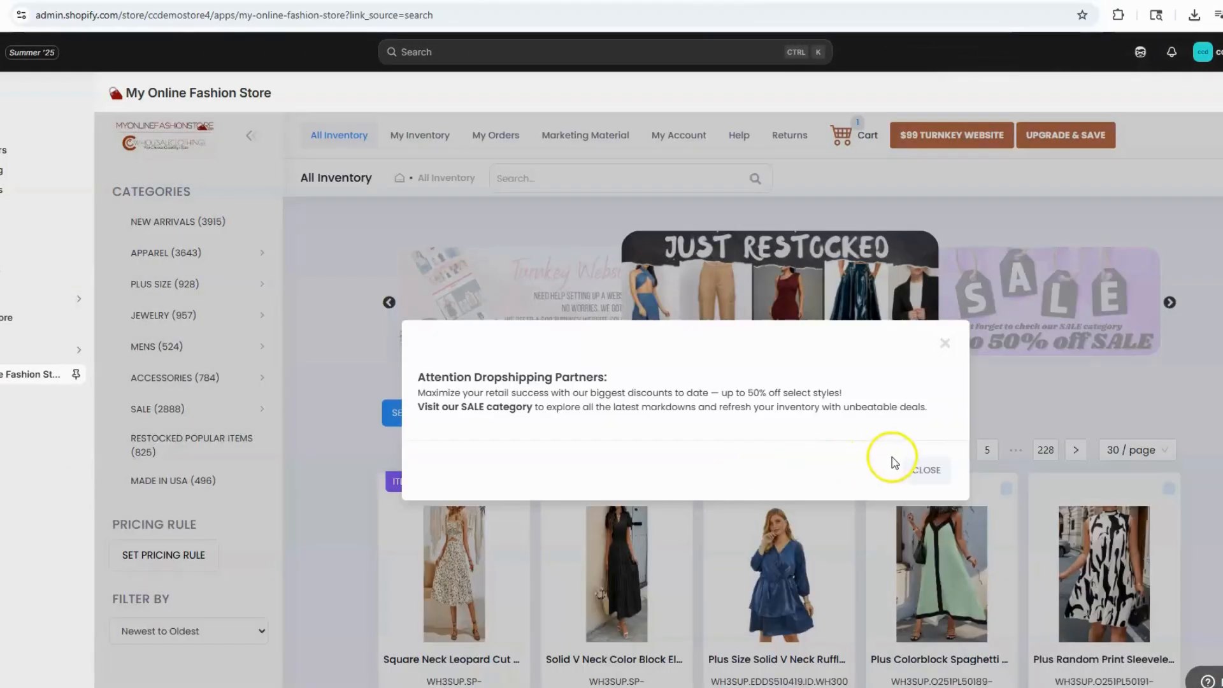
click(925, 469)
mouse_move(431, 542)
scroll(430, 542, down, 3)
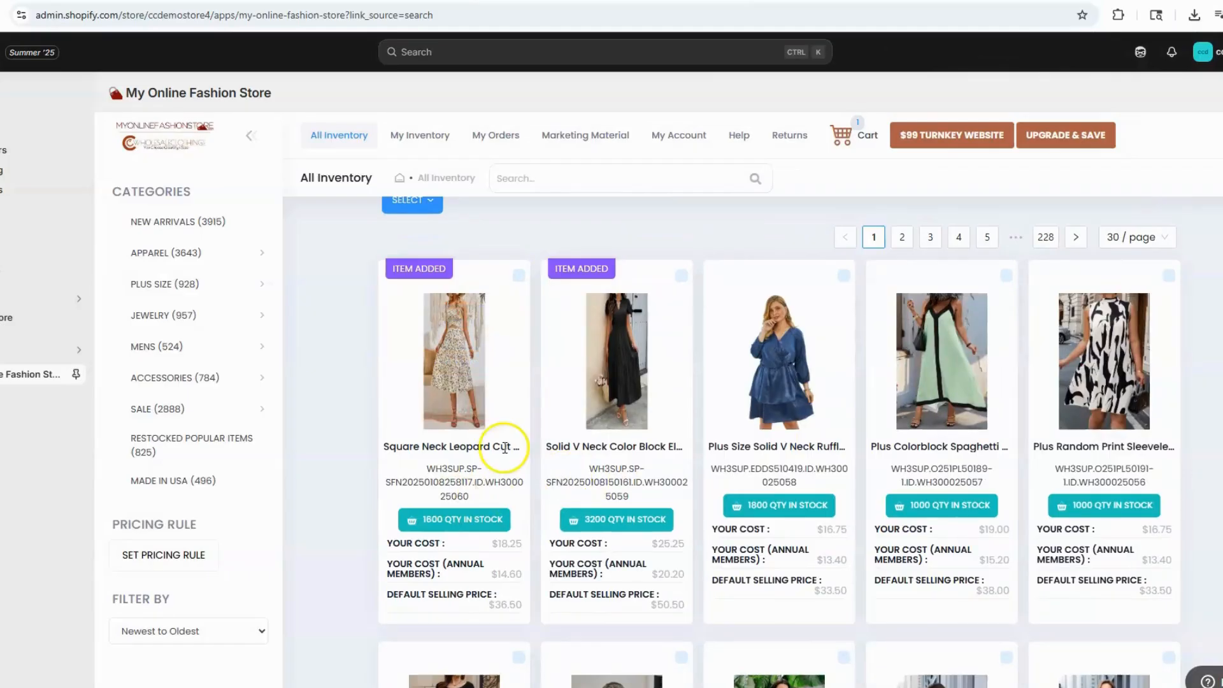